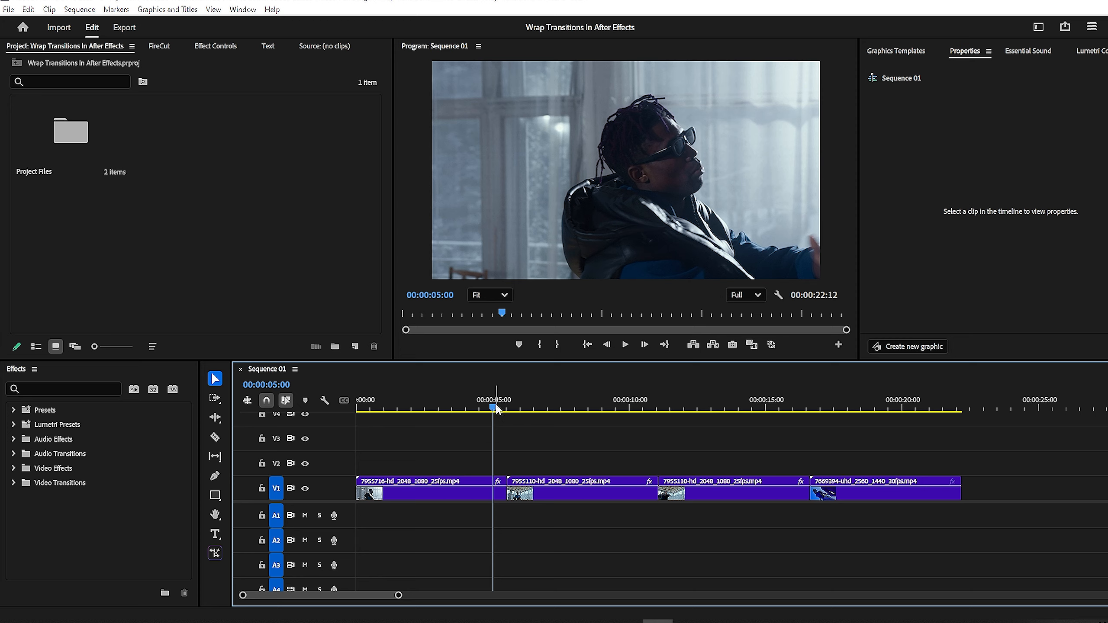
Replace the first two V1 clips with a linked After Effects composition, Linked Comp 01
drag(497, 409, 547, 515)
right_click(549, 491)
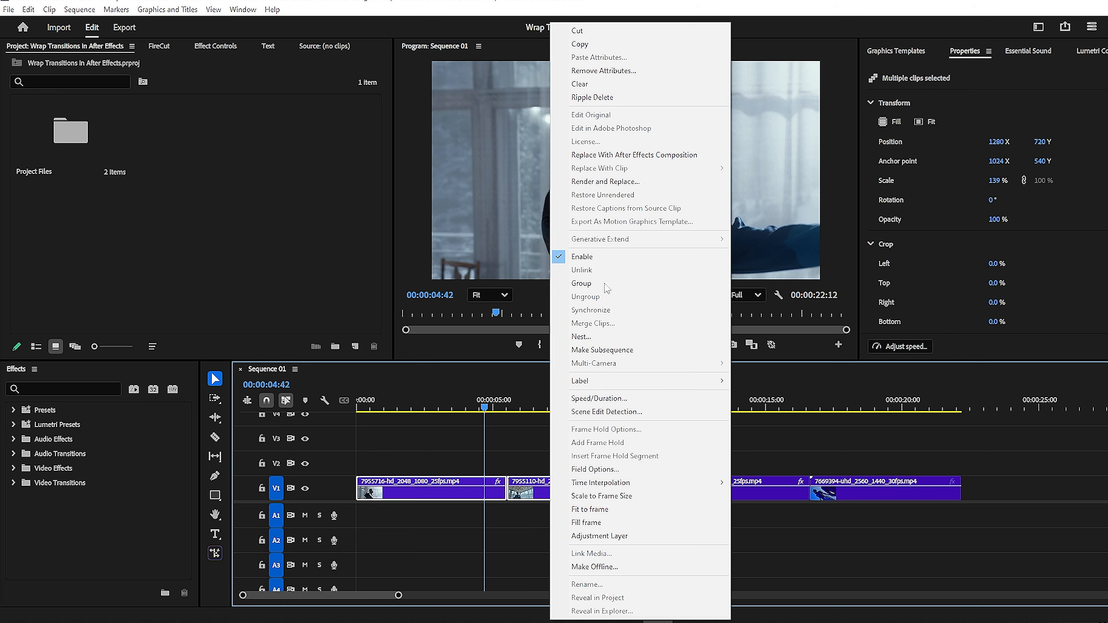
click(622, 159)
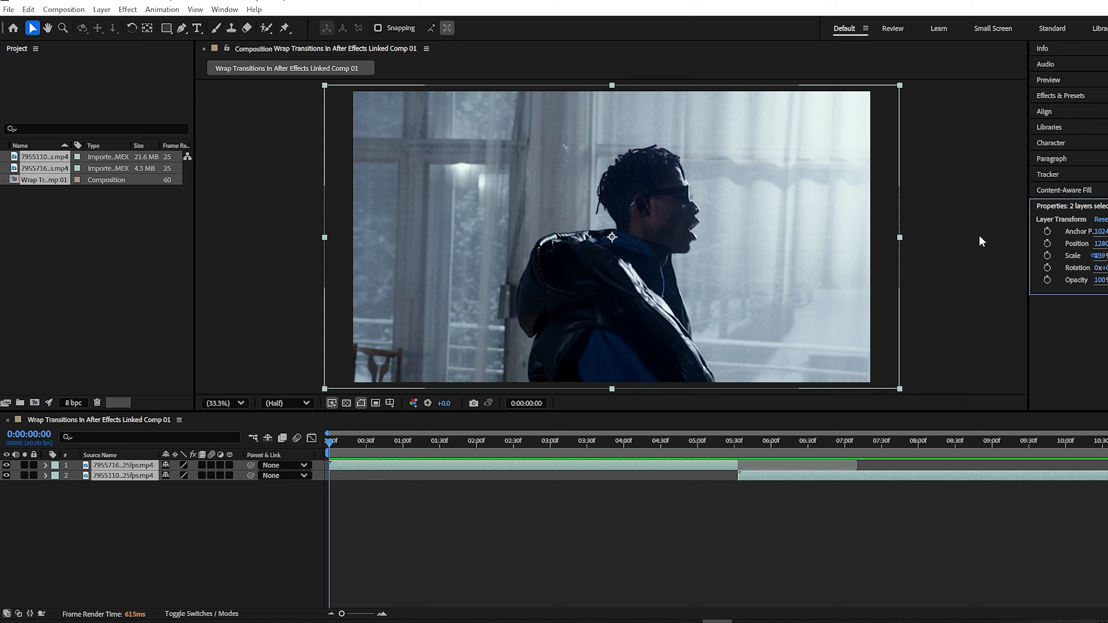
Add an adjustment layer above both clips, trim it to end near 06:30, and park at 05:33
right_click(227, 532)
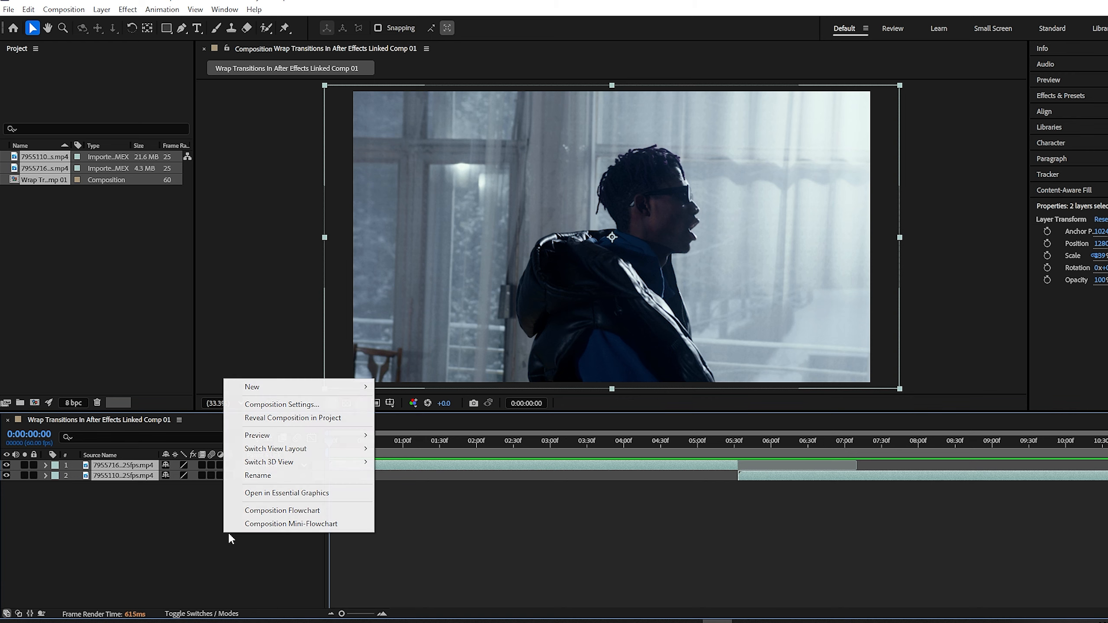
mouse_move(335, 386)
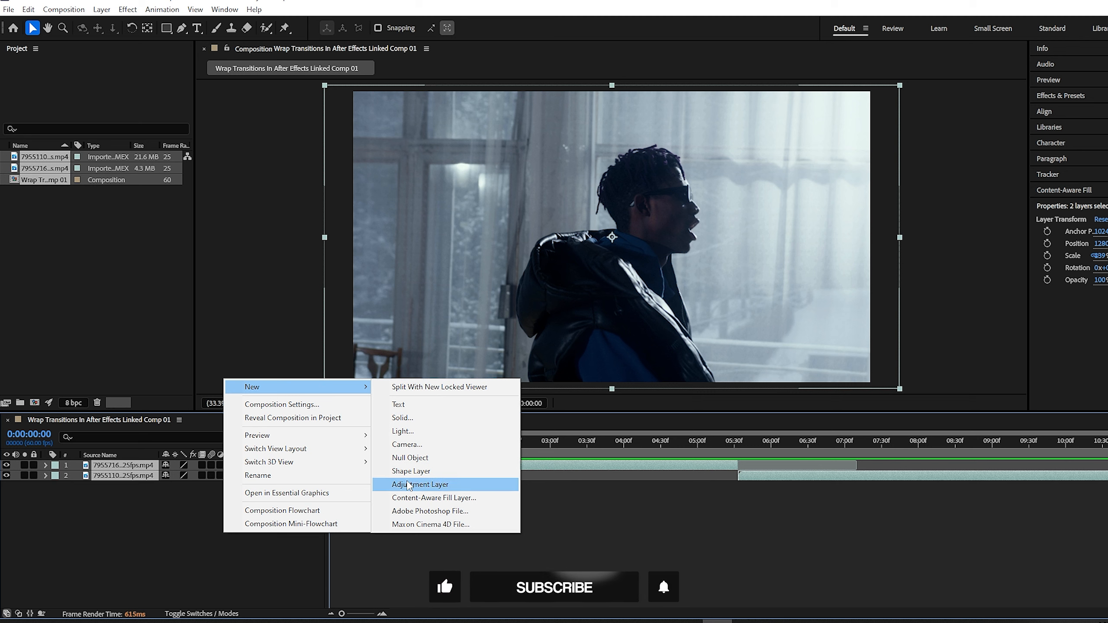
click(421, 484)
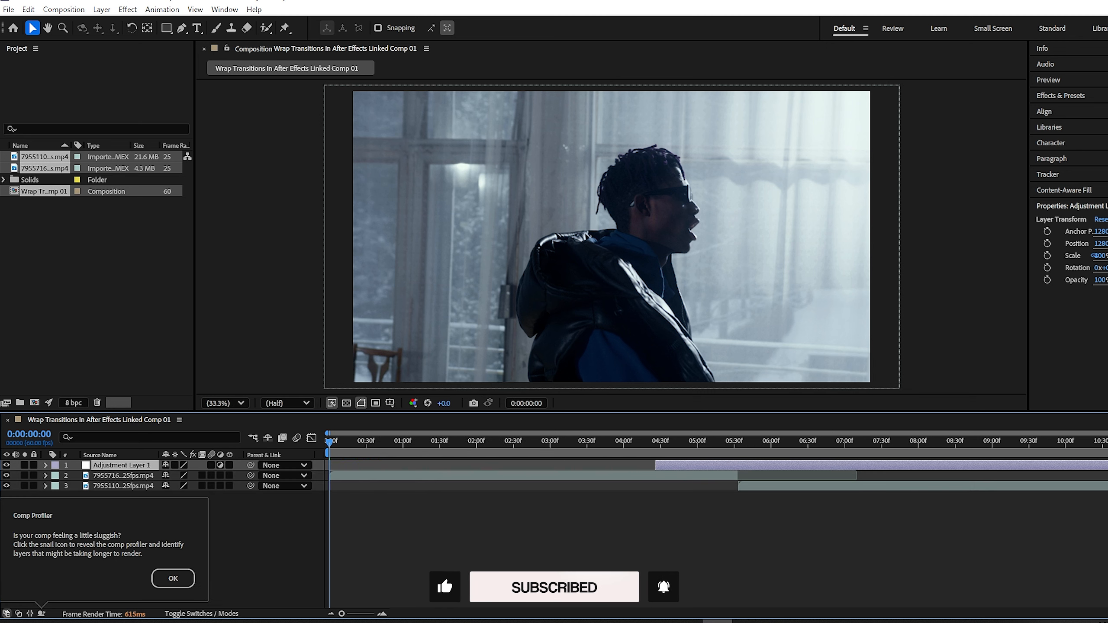
drag(1106, 466, 808, 465)
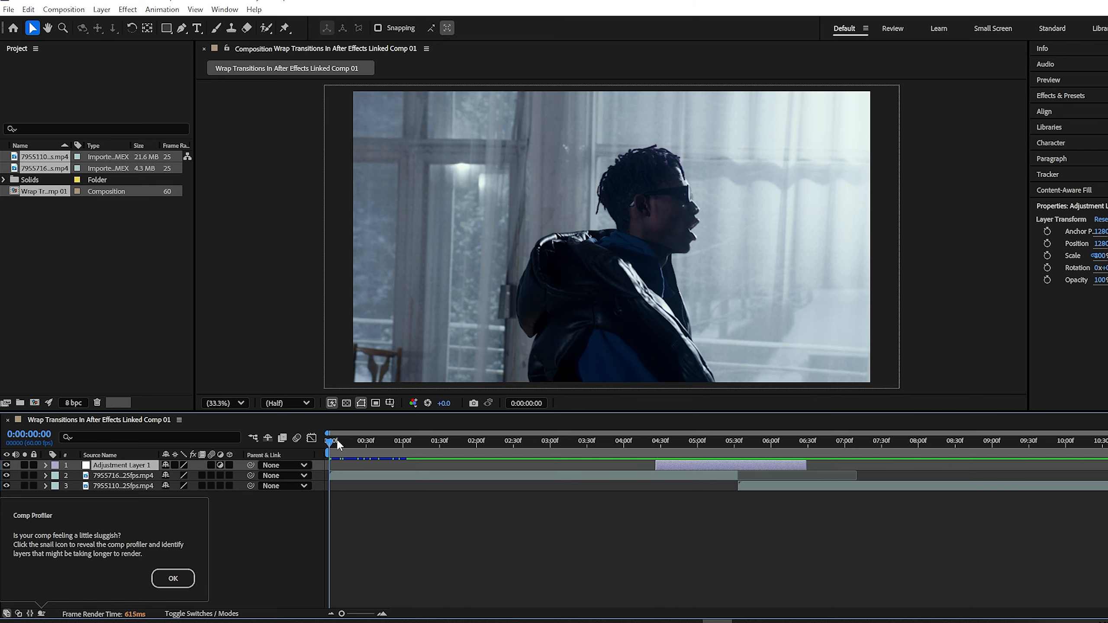
drag(333, 447, 738, 442)
Apply the Warp effect to the adjustment layer with Warp Style set to FishEye
click(1061, 95)
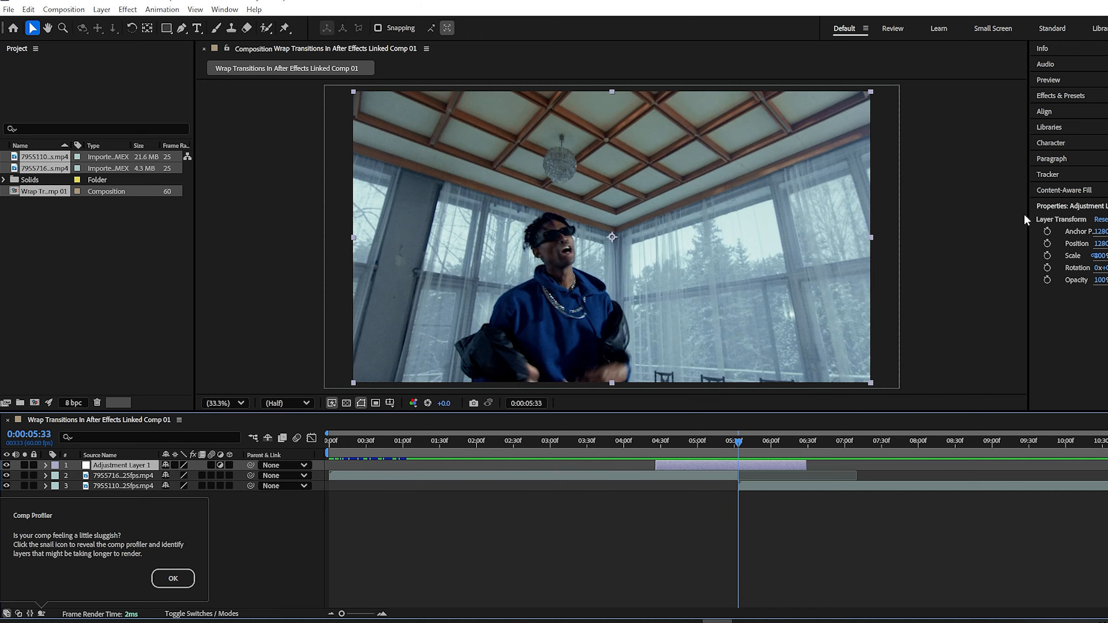
click(1065, 110)
text(warp)
drag(1069, 216, 752, 468)
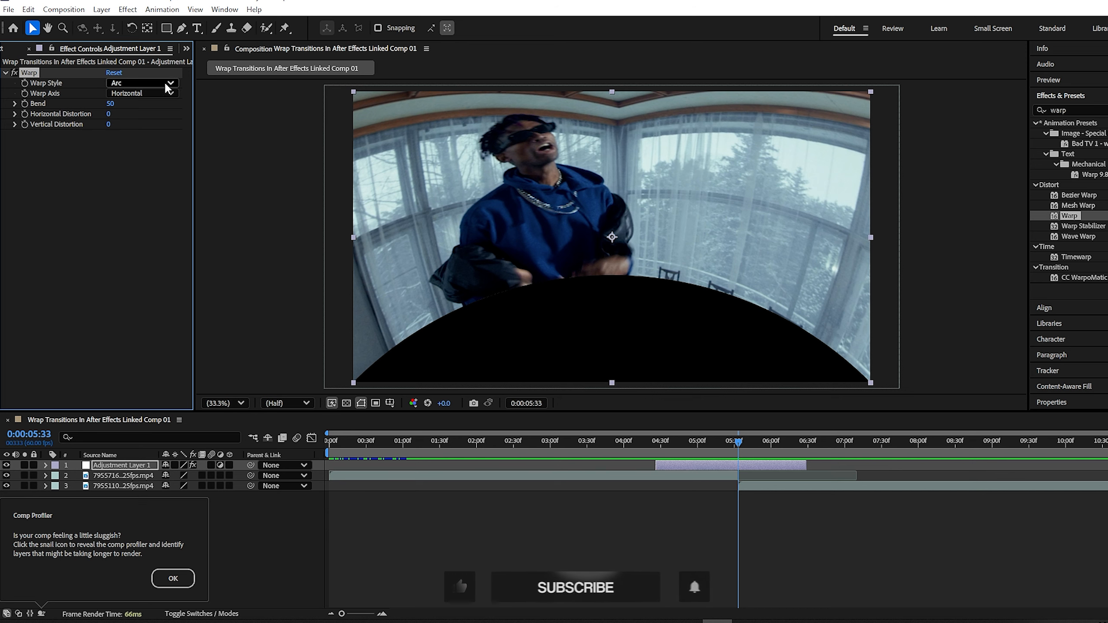
click(142, 83)
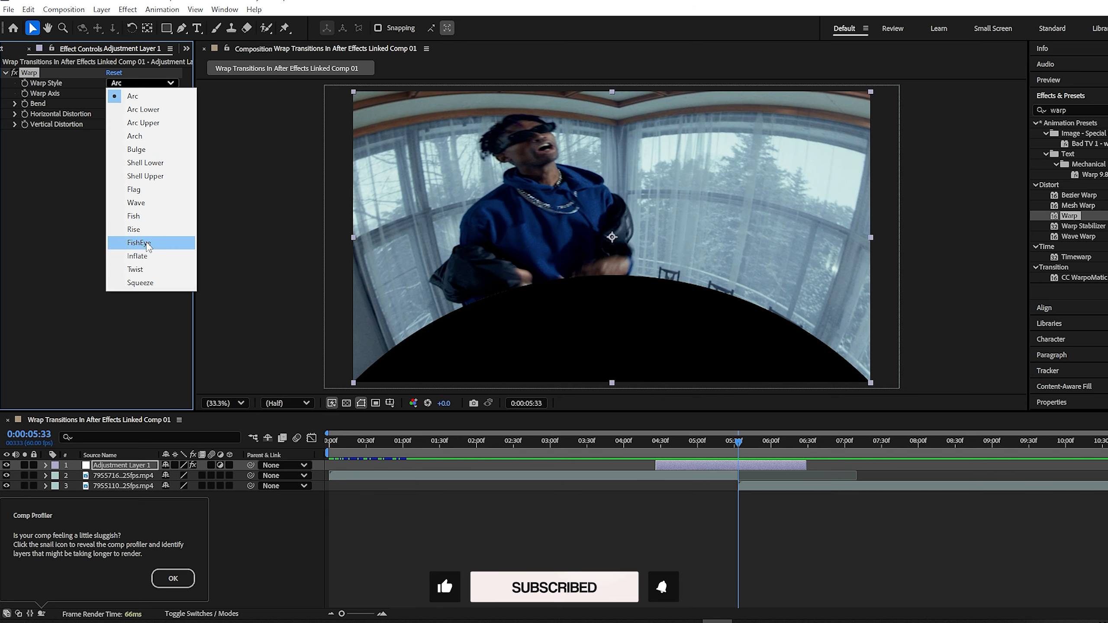
click(140, 243)
Keyframe Bend at 100 on the cut and 0 at 04:26 and 06:28
drag(126, 106, 139, 105)
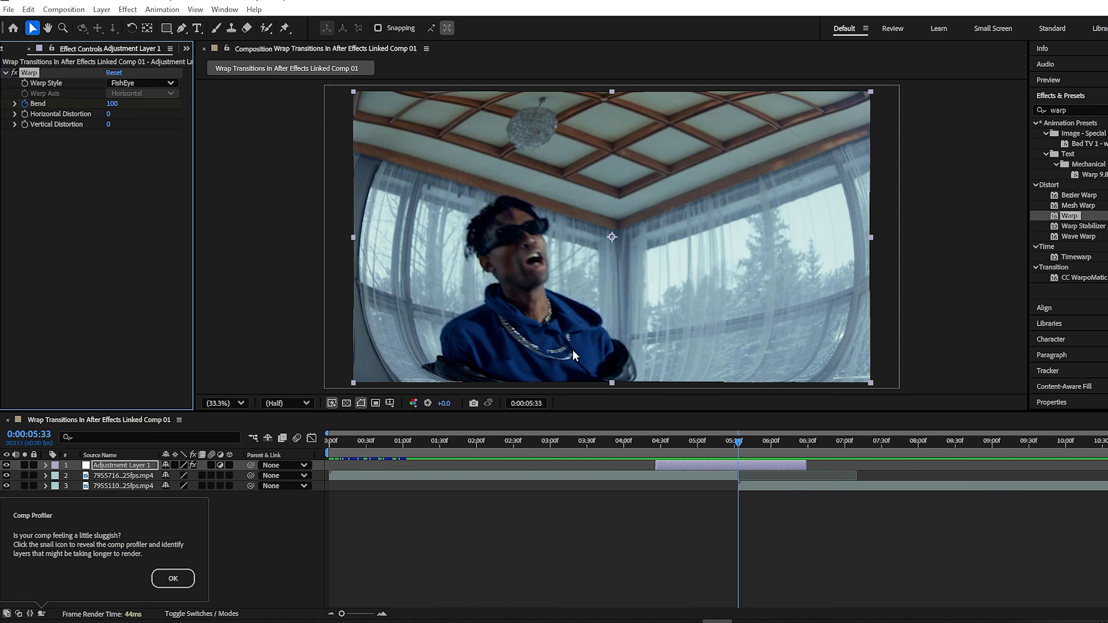
drag(736, 444, 806, 448)
click(114, 104)
text(0)
click(118, 104)
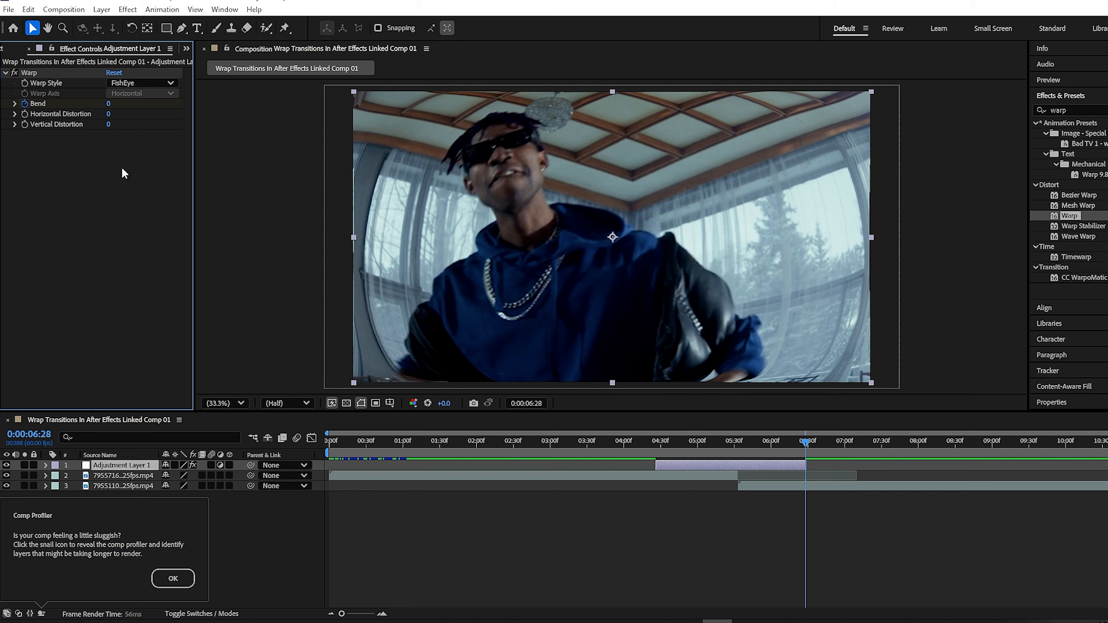
click(716, 466)
key(u)
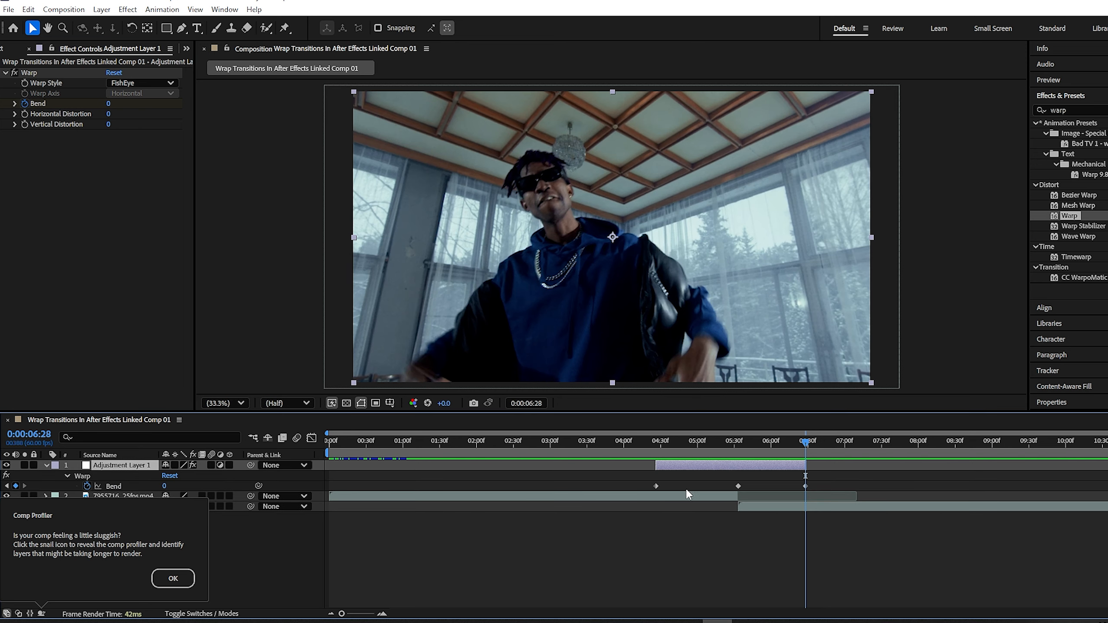
Apply Optics Compensation, raising Field Of View at 05:33 with Reverse Lens Distortion checked
click(1069, 111)
text(optics co)
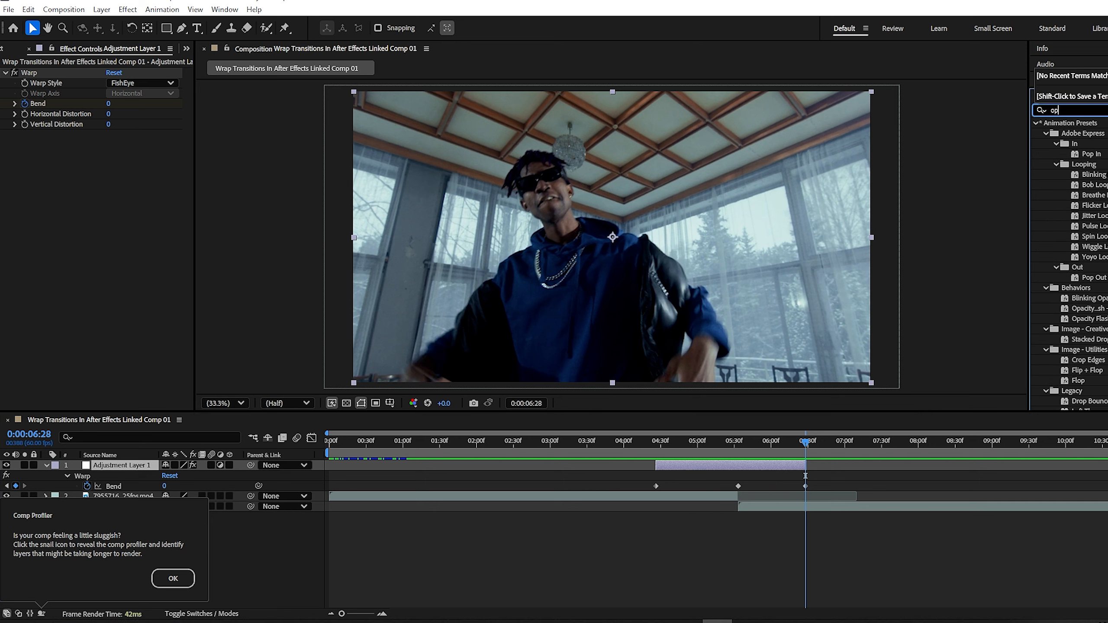
drag(1083, 133, 738, 464)
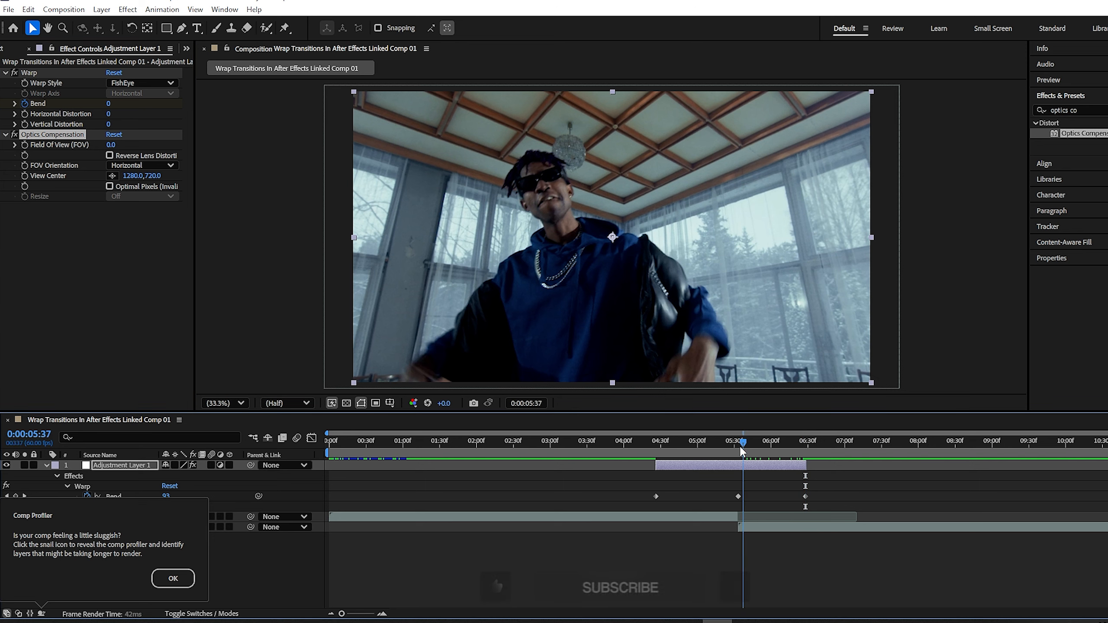
key(j)
drag(112, 144, 331, 146)
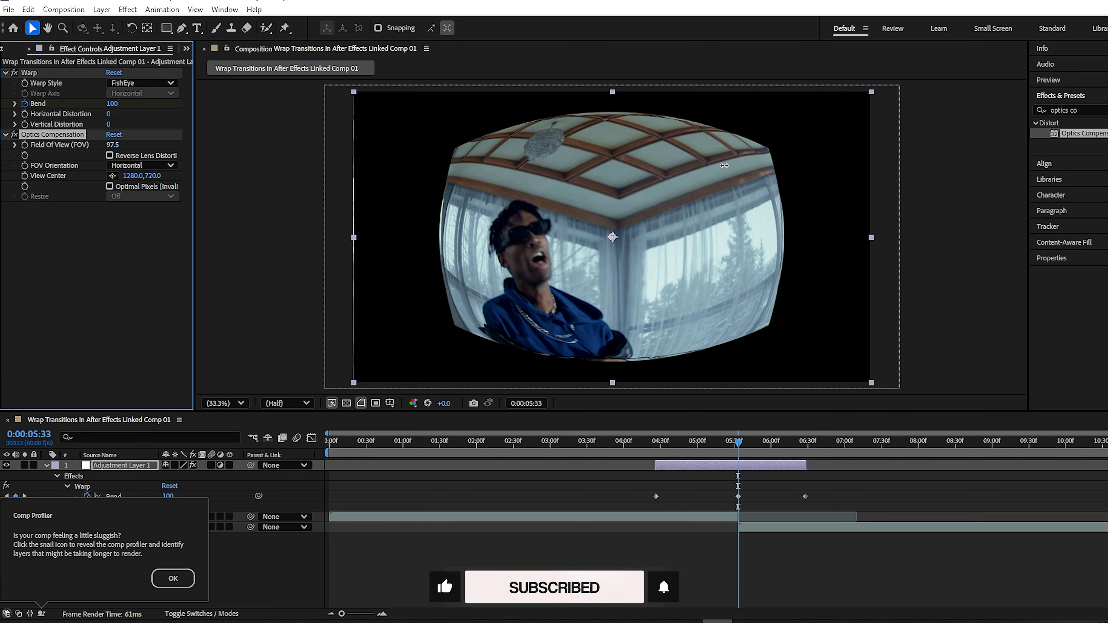
click(110, 156)
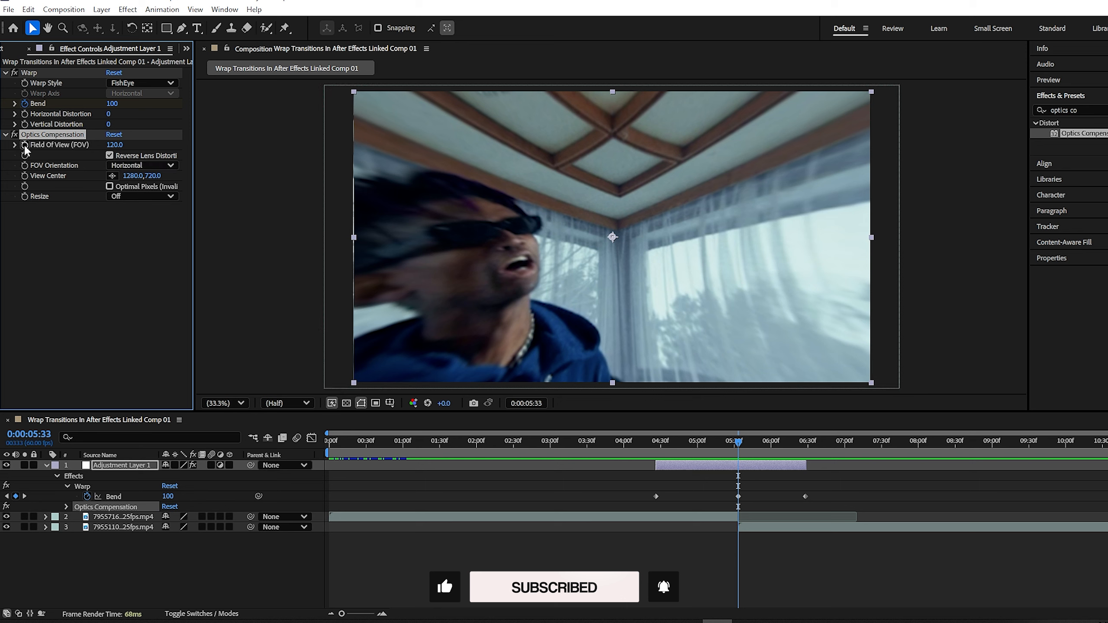
Set Field Of View to 0 at 04:26 and 06:28, and add Turbulent Displace to the layer
key(j)
click(115, 145)
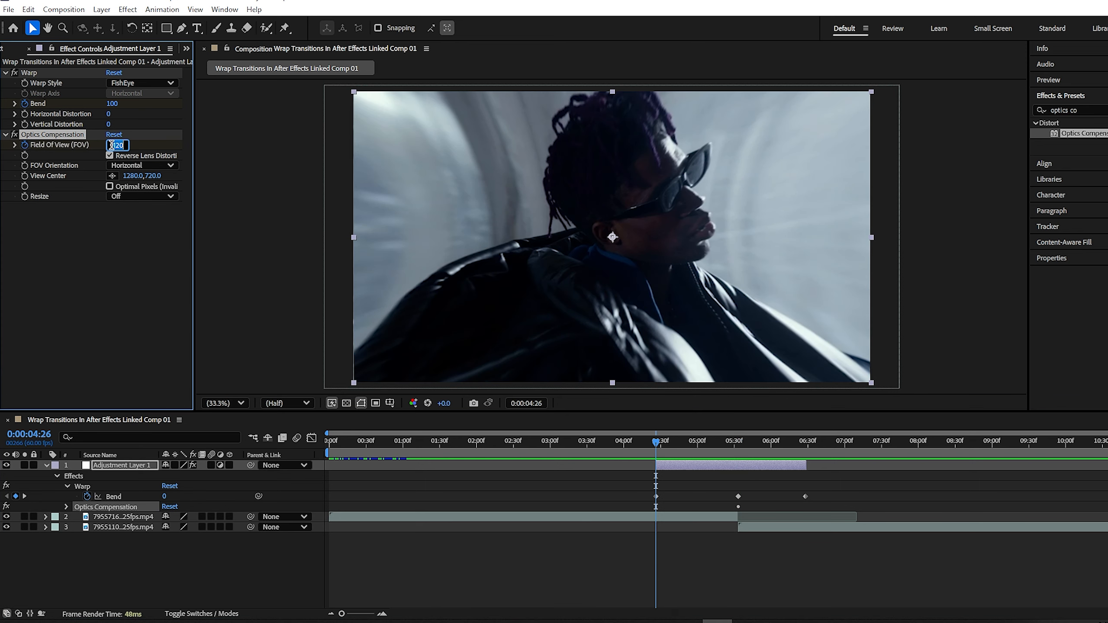
text(0)
click(125, 227)
drag(656, 445, 805, 444)
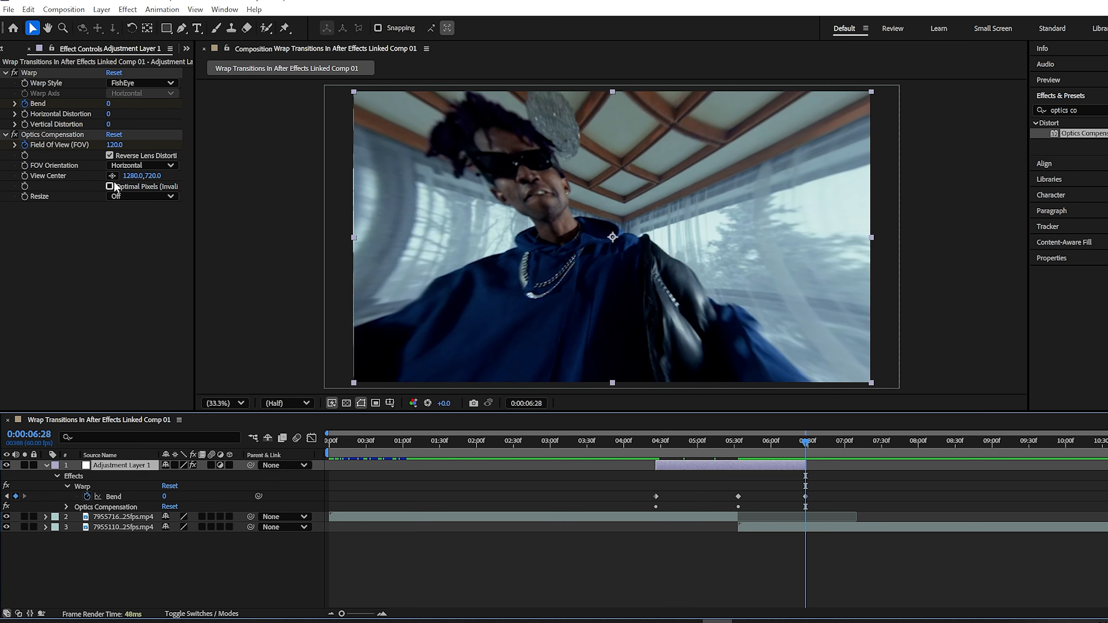
click(111, 145)
click(105, 225)
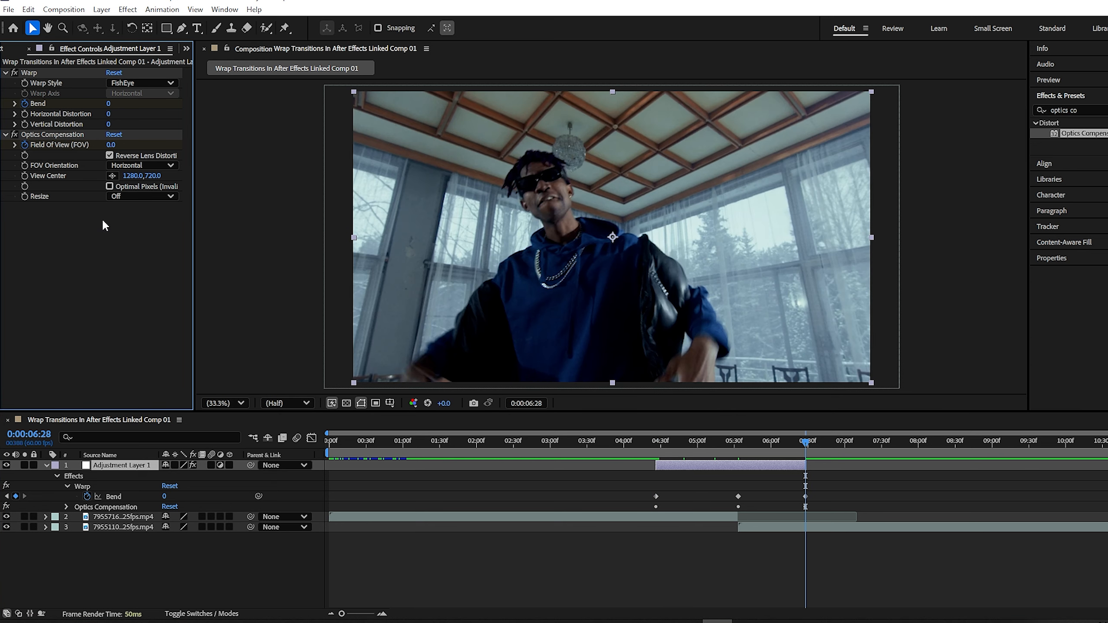
drag(1083, 133, 738, 445)
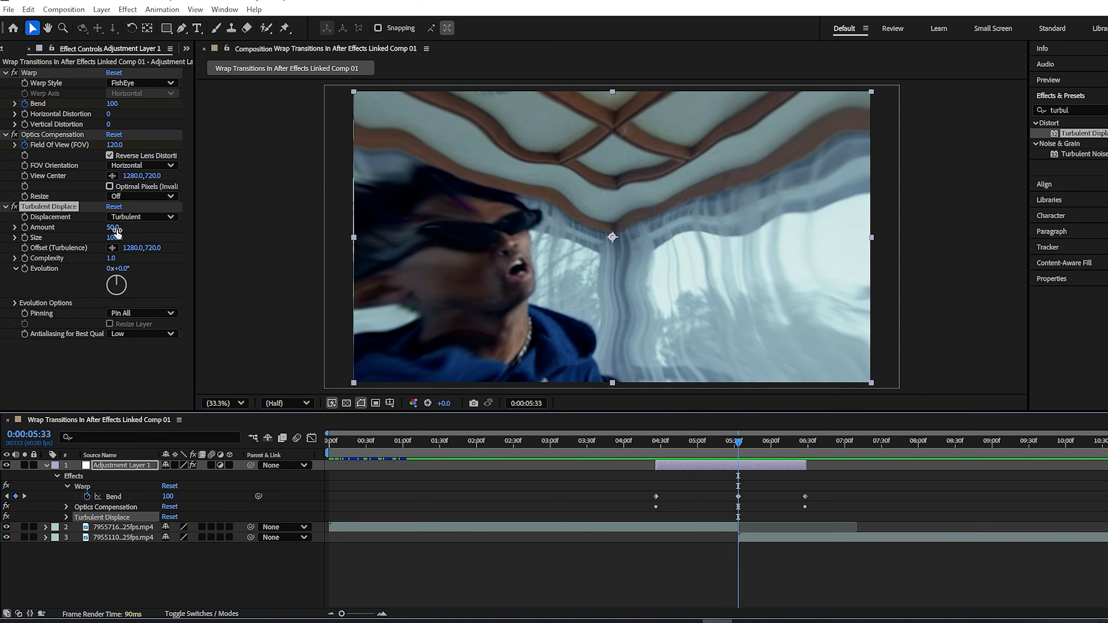
Keyframe Turbulent Displace Amount 281 at the cut and 0 at 04:26 and 06:28, then add Glow
drag(114, 229, 258, 232)
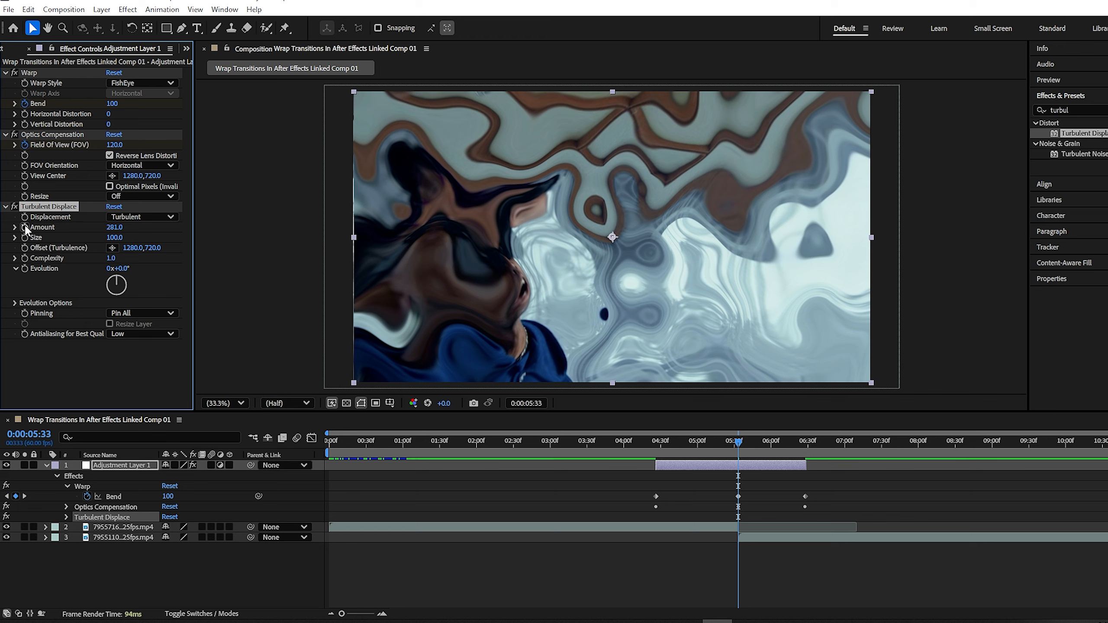
click(650, 442)
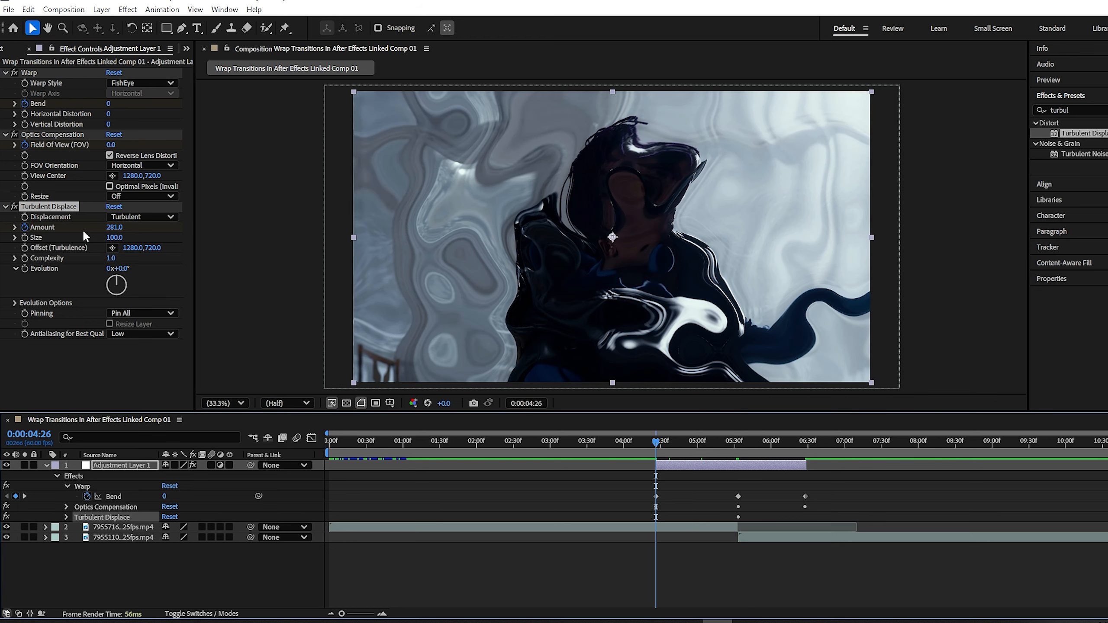
click(114, 227)
click(806, 441)
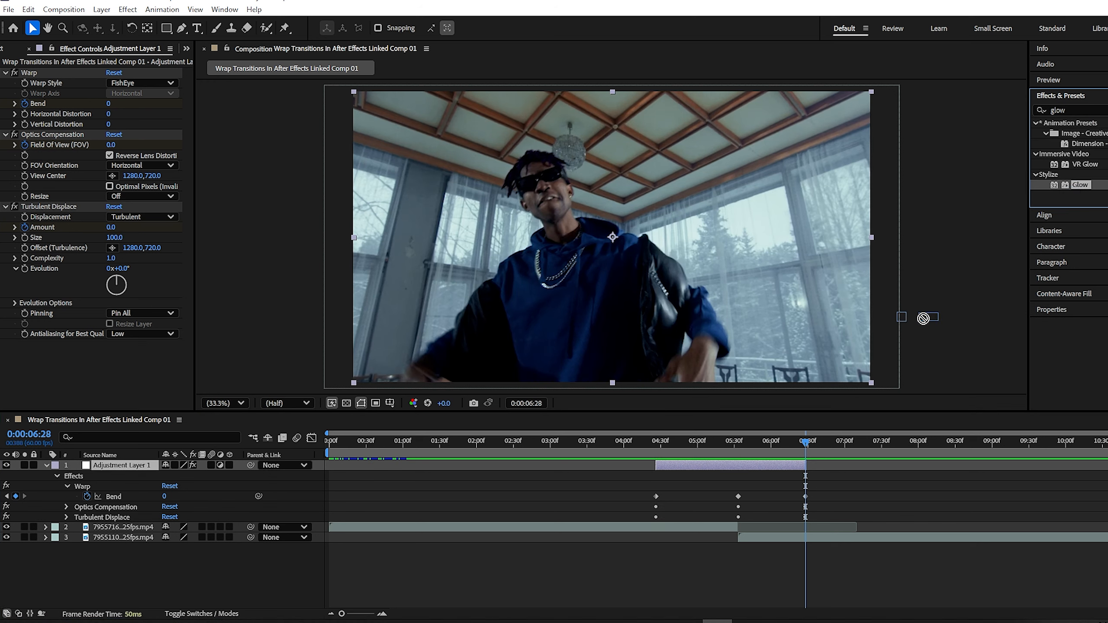
drag(924, 319, 721, 466)
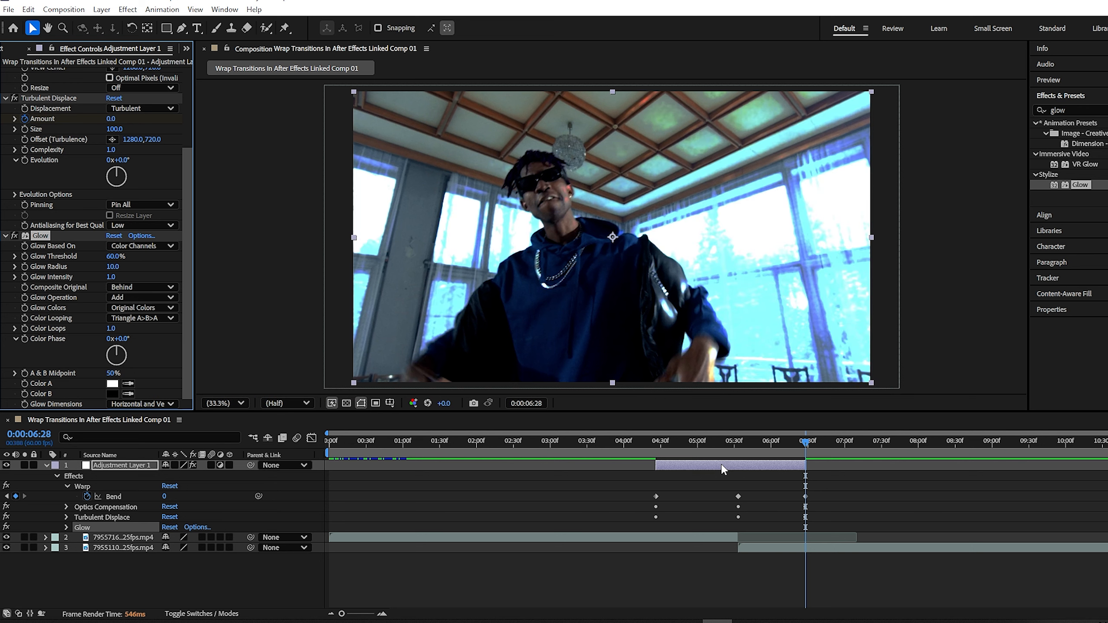
Keyframe Glow Threshold to 43.5% at 05:33 and 100% at 04:26 and 06:28, and turn on layer motion blur
drag(806, 445, 739, 445)
mouse_move(118, 257)
mouse_down()
mouse_move(125, 267)
mouse_move(116, 267)
mouse_up()
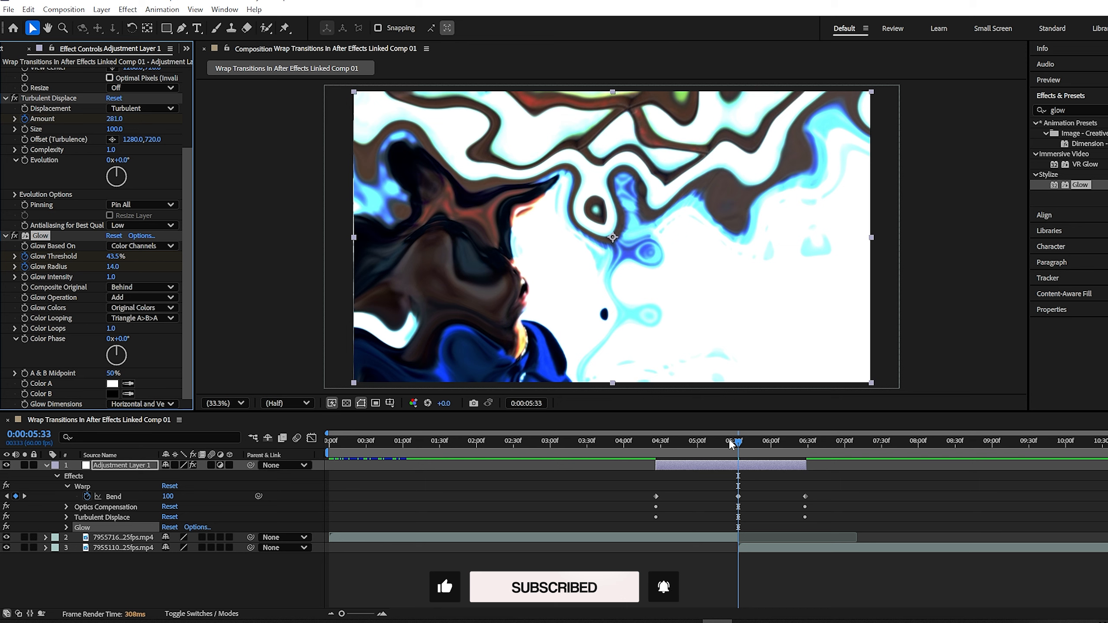
drag(733, 444, 659, 449)
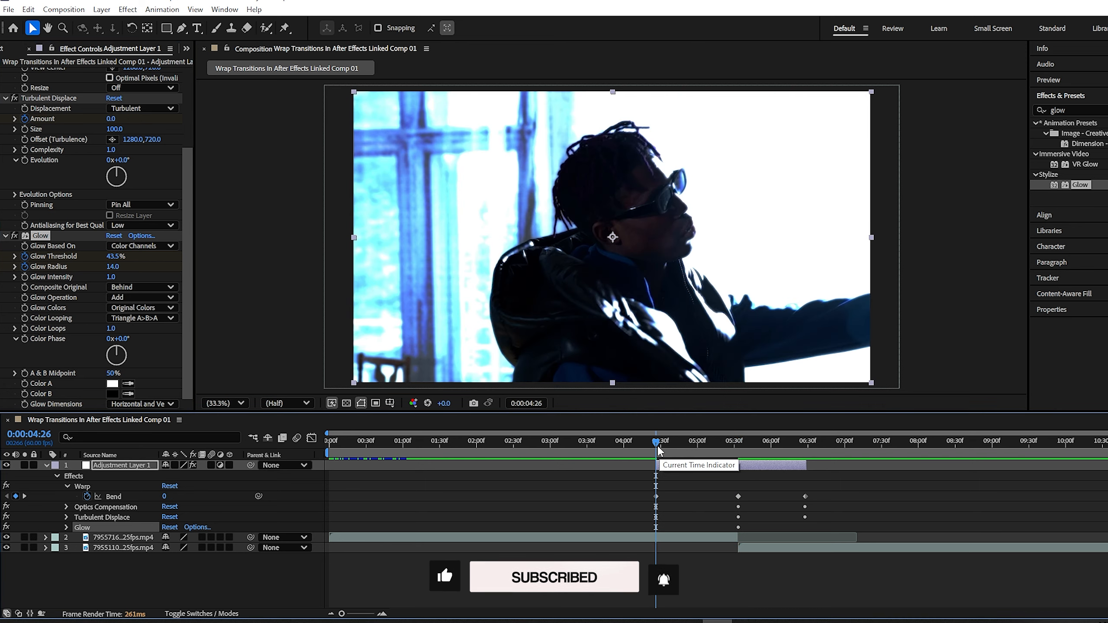
drag(113, 258, 244, 267)
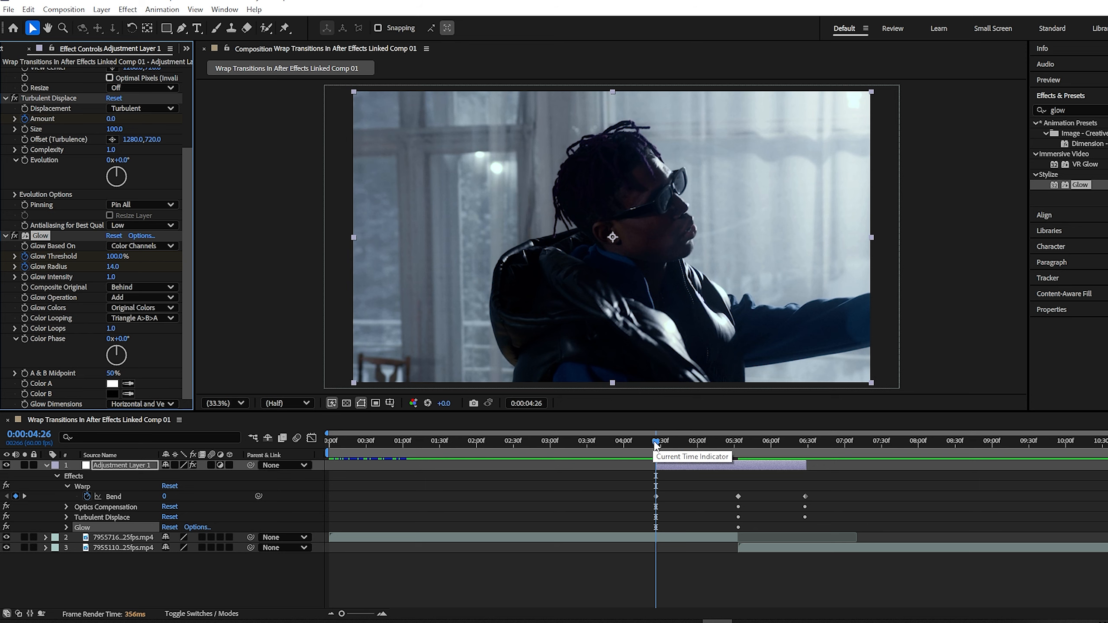
drag(656, 445, 806, 444)
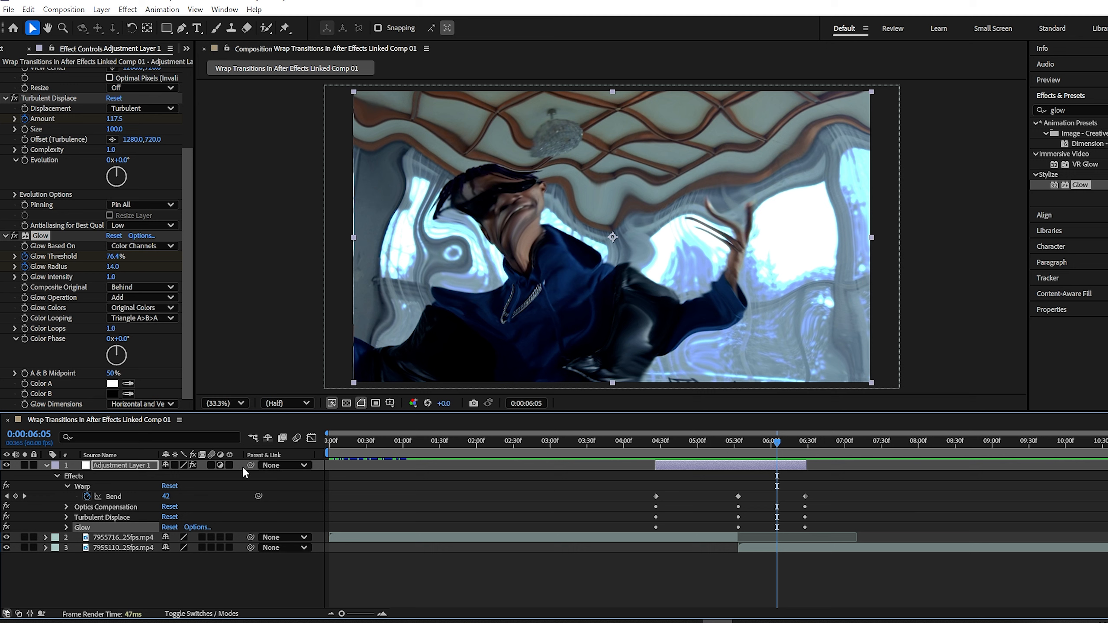
click(210, 465)
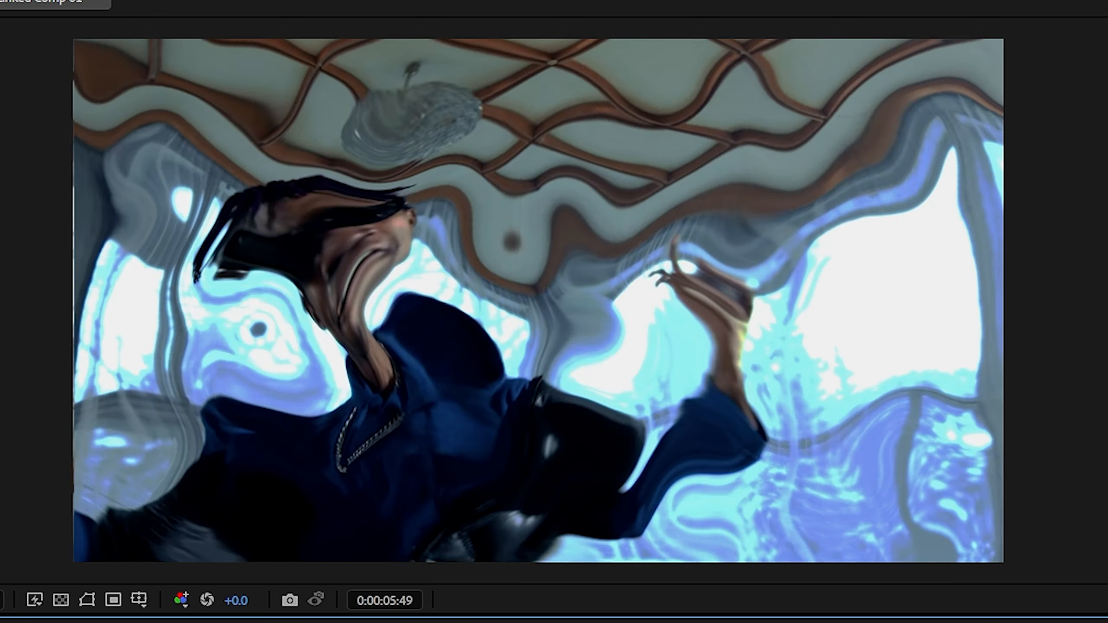
Apply Easy Ease to all the transition keyframes
key(space)
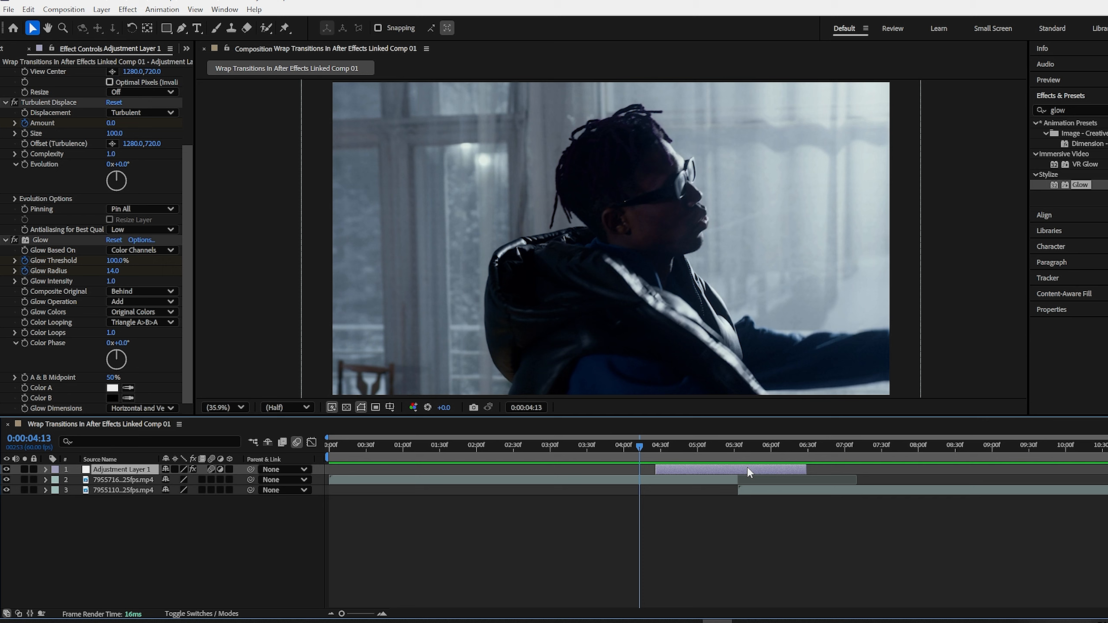
key(u)
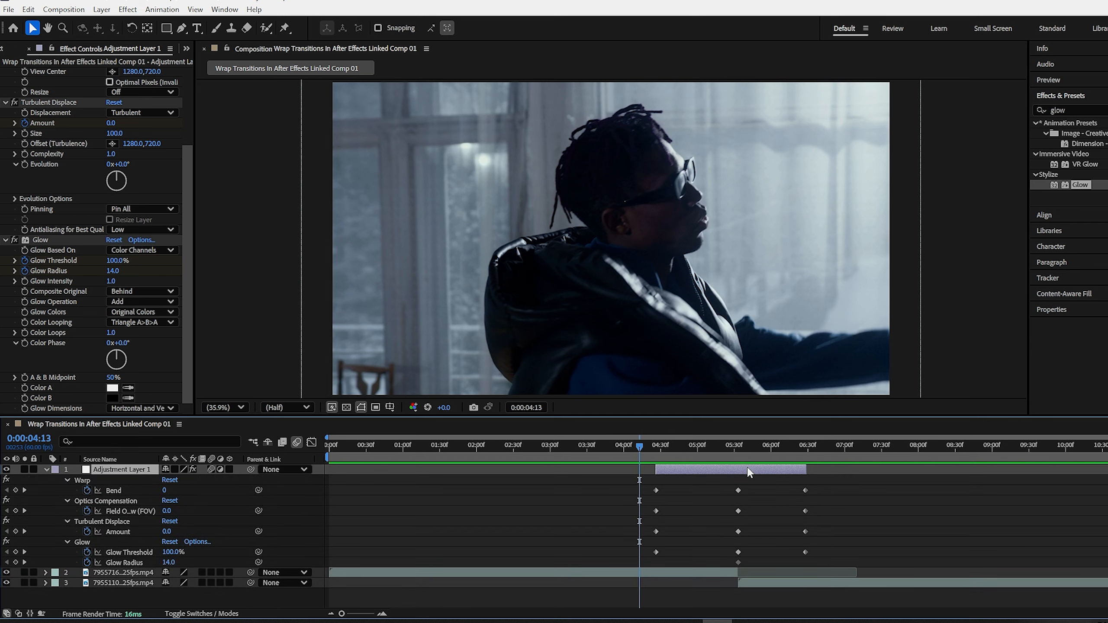
drag(879, 476, 623, 567)
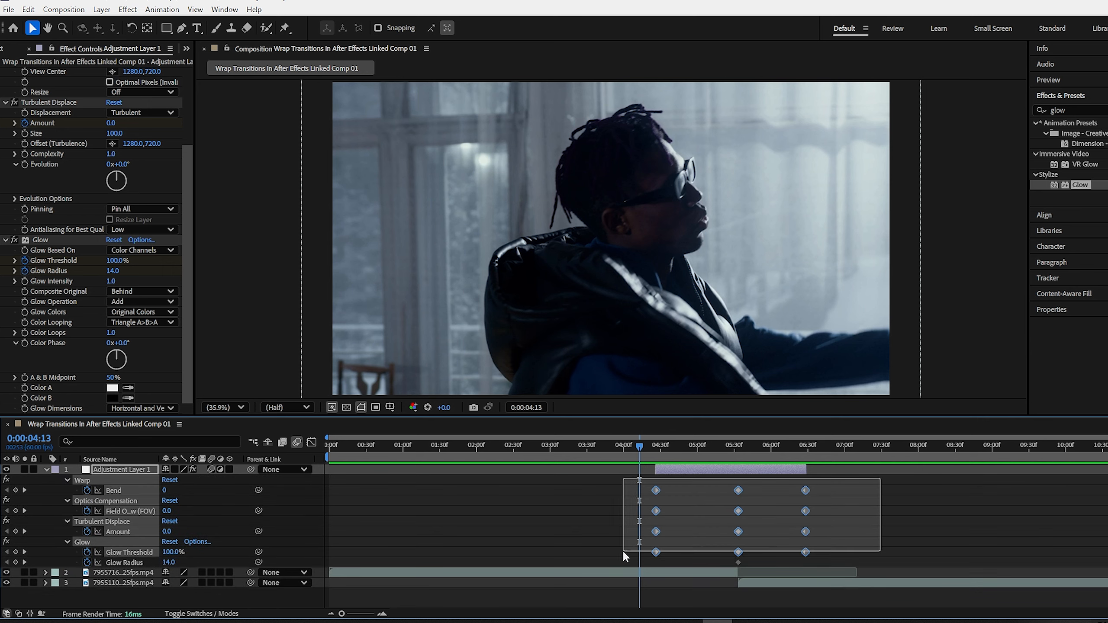
right_click(738, 532)
mouse_move(786, 519)
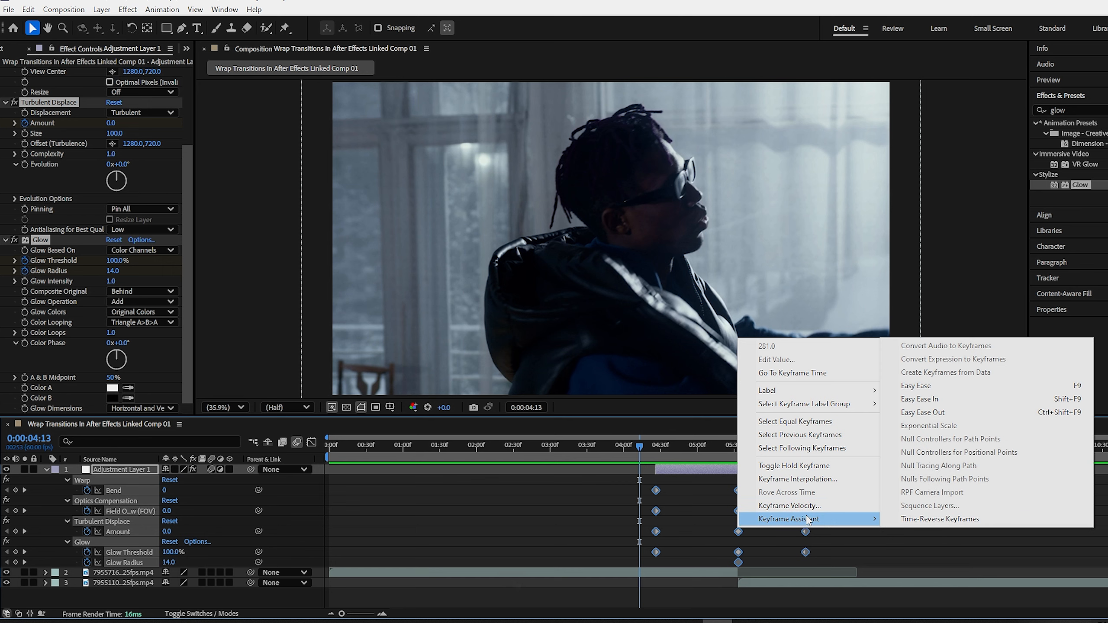
click(907, 387)
Pull the outer keyframes inward, moving the first column to 0:00:04:59
drag(798, 553, 798, 555)
drag(806, 532, 776, 532)
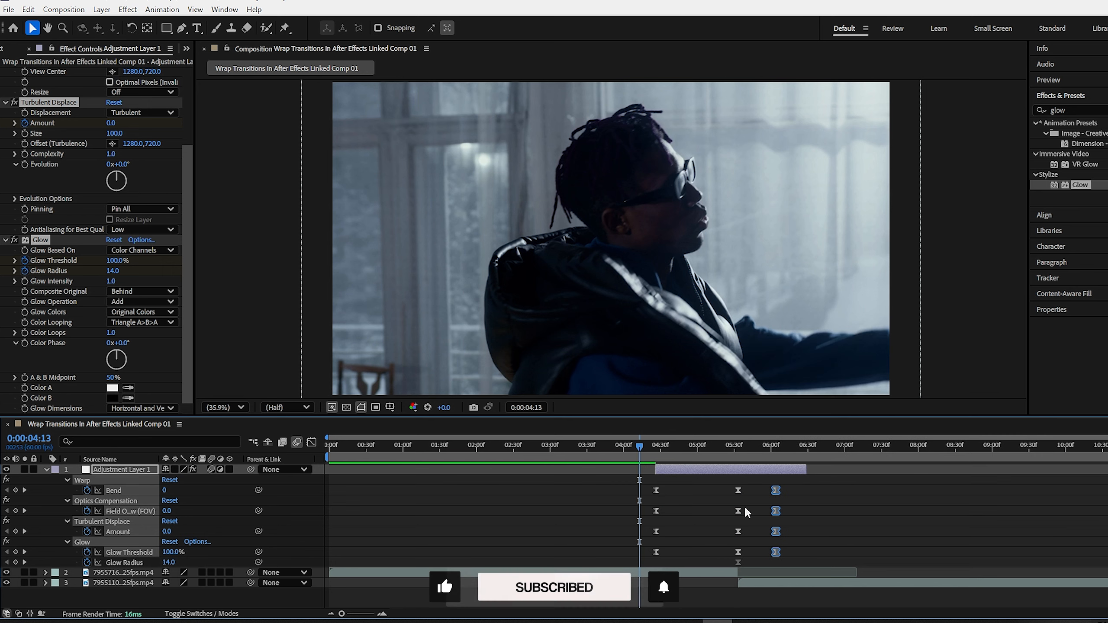
drag(676, 479, 697, 534)
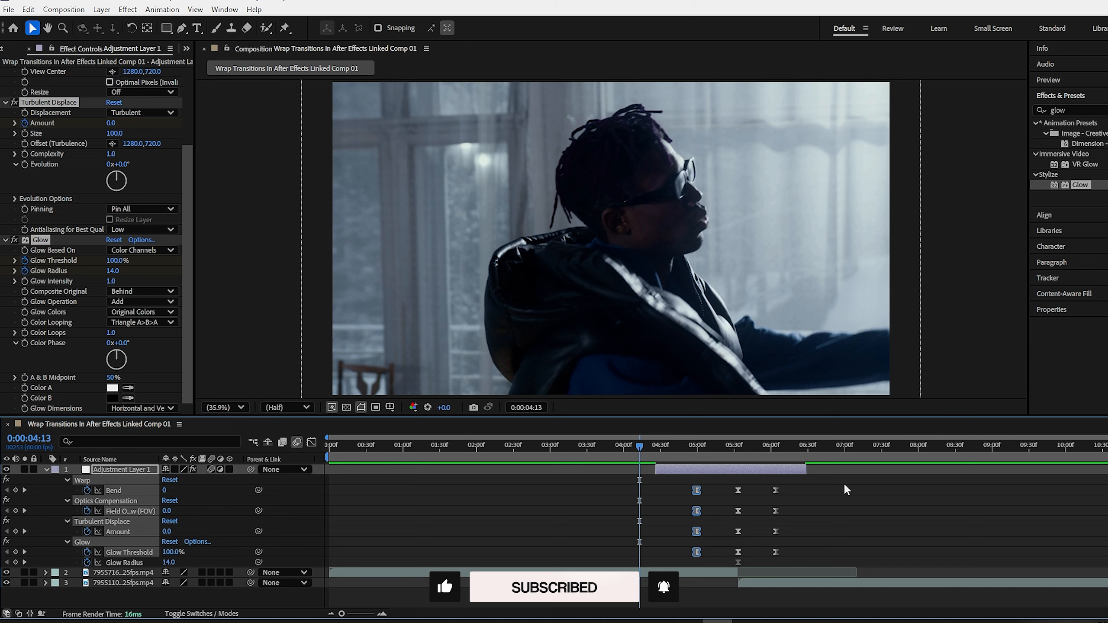
drag(847, 482, 668, 574)
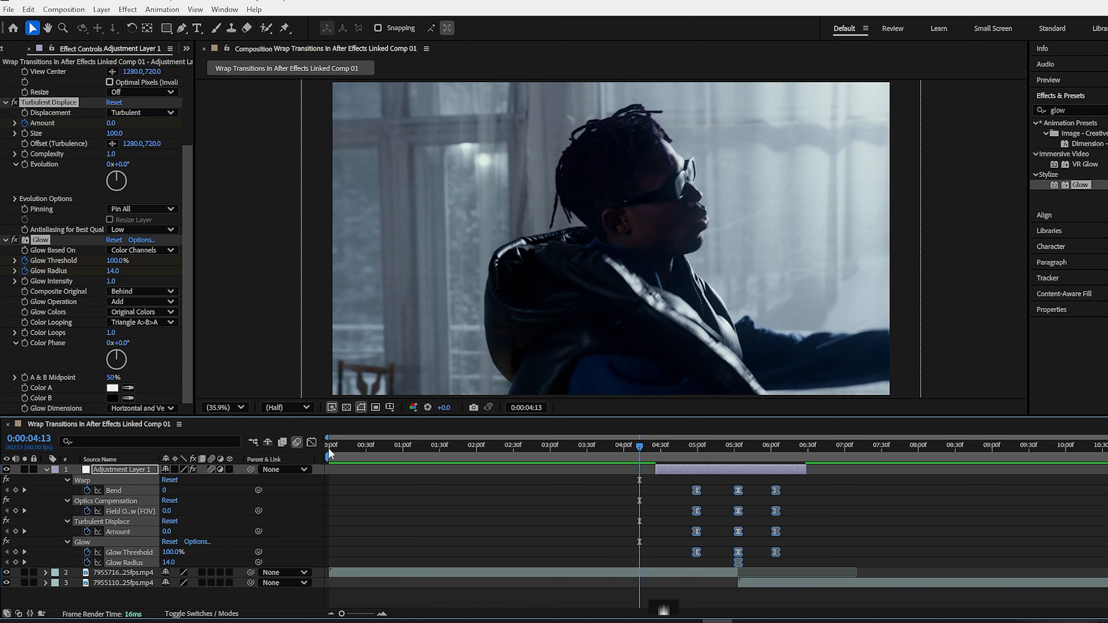
In the Graph Editor, narrow the Turbulent Displace Amount curve to a sharp peak and preview the transition
click(311, 443)
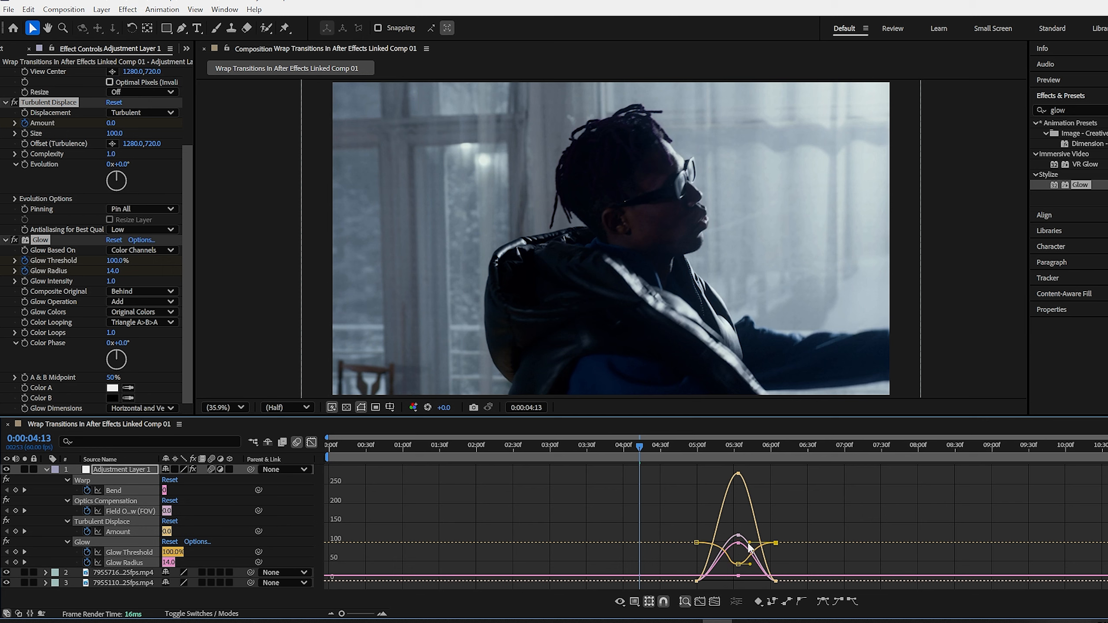
click(776, 581)
drag(764, 582, 736, 581)
click(697, 581)
click(738, 565)
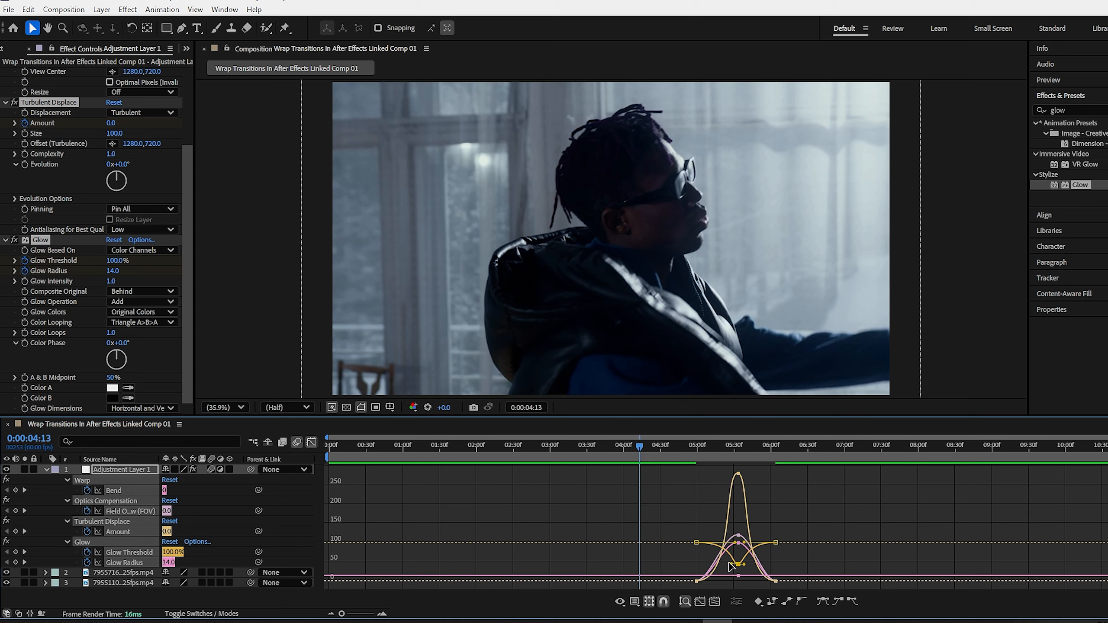
key(space)
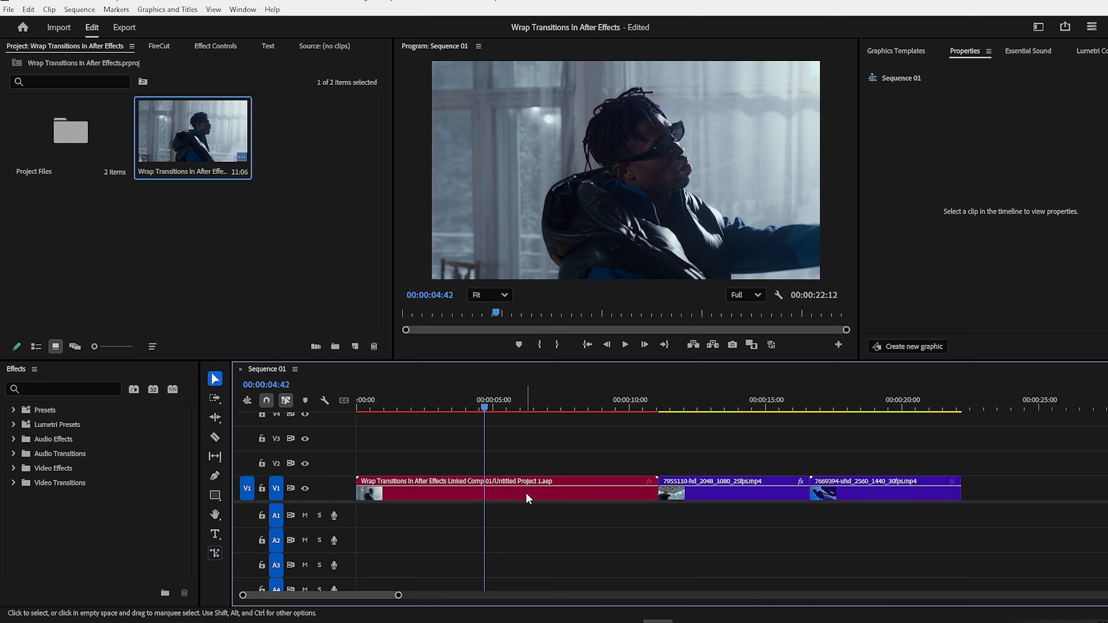
Render and Replace the linked composition clip with rendered media
click(526, 492)
right_click(526, 491)
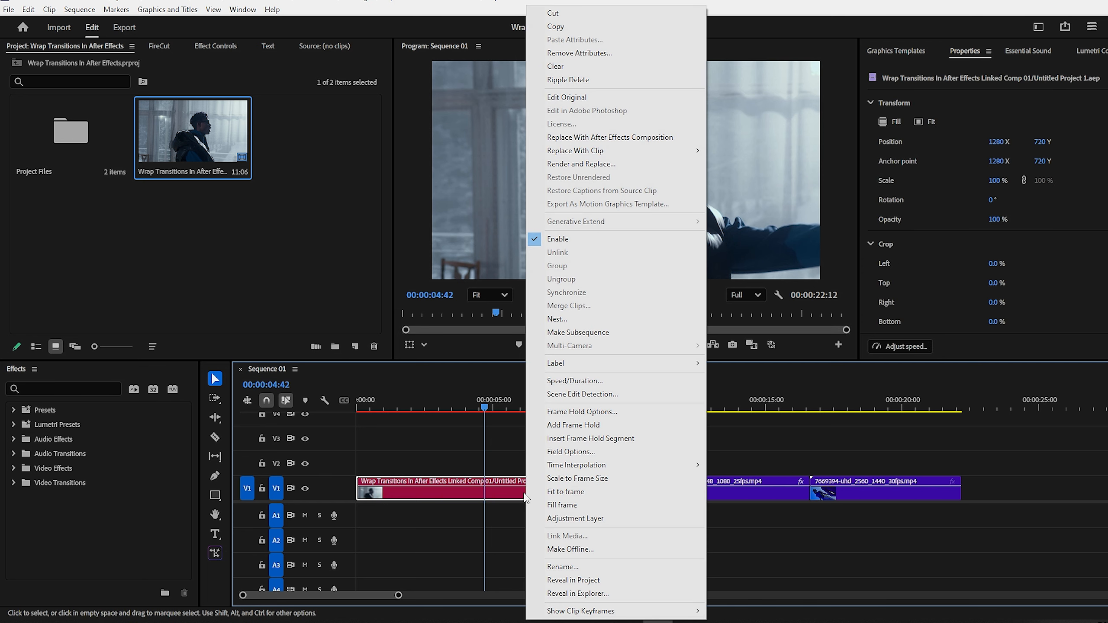
click(606, 168)
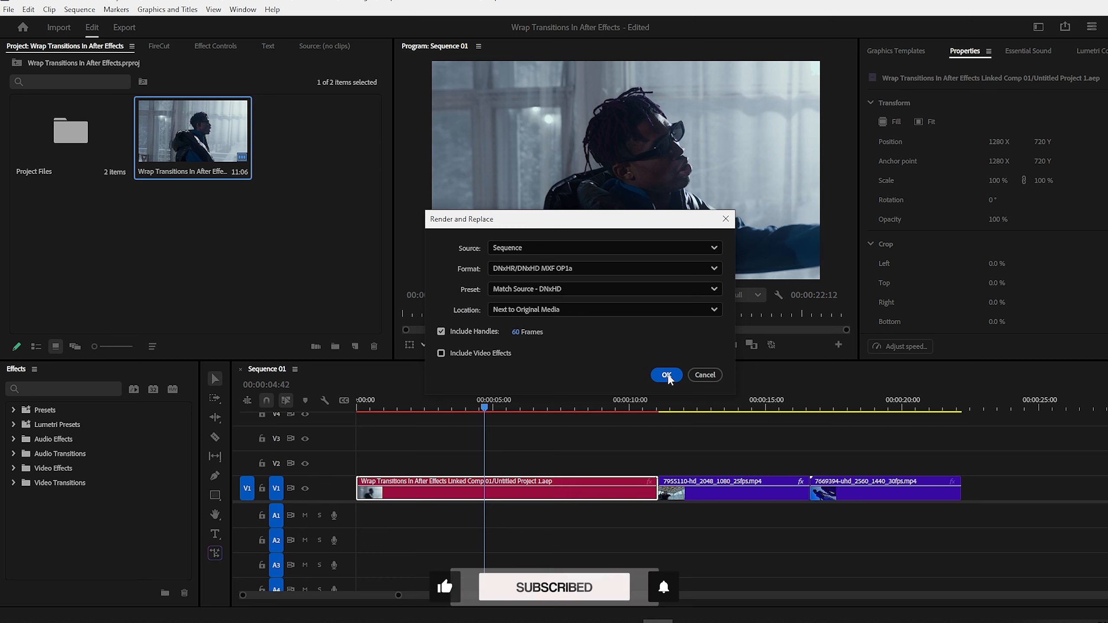
click(667, 375)
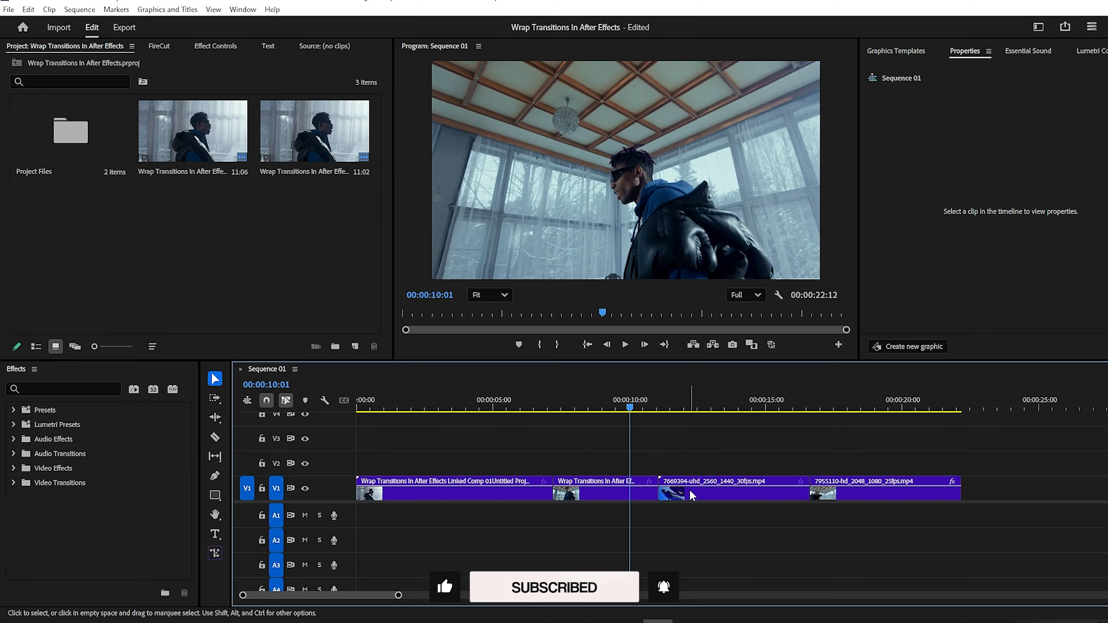
Select the second and third clips on the timeline and bring up their context menu
click(636, 495)
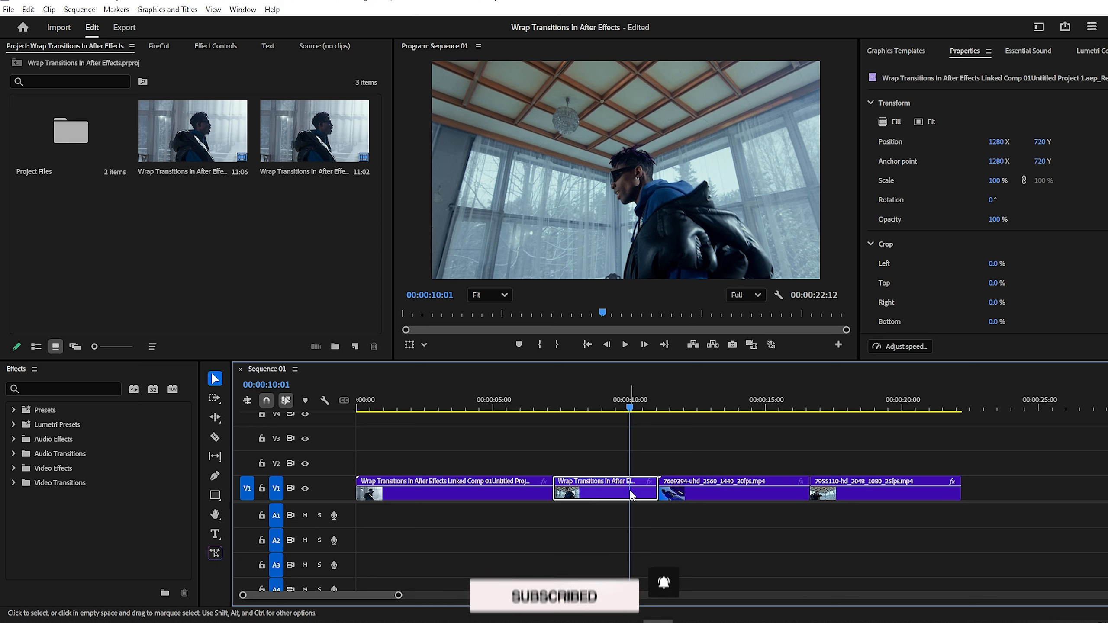
drag(708, 536, 621, 462)
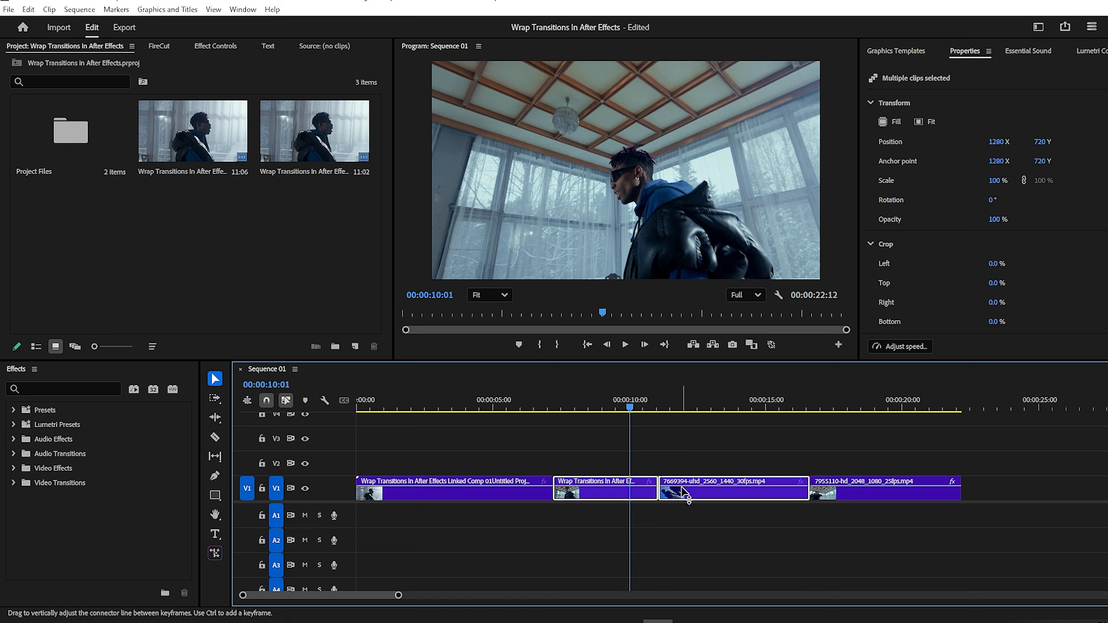
right_click(683, 493)
Replace the two clips with a new linked composition and give the rendered layer a FishEye Warp
click(742, 155)
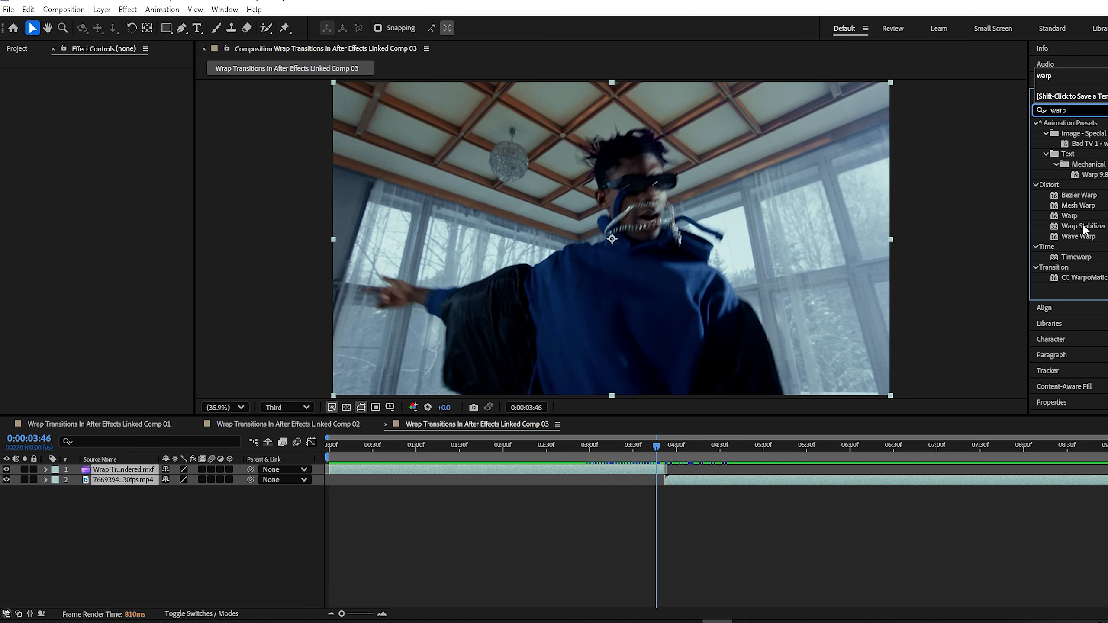
drag(1071, 218, 598, 471)
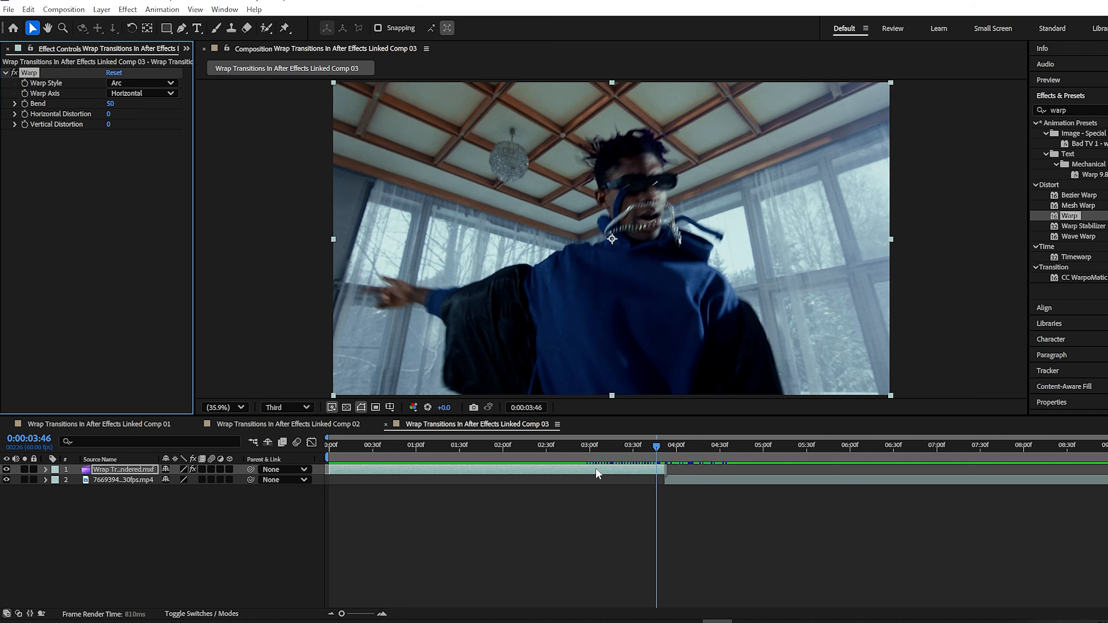
click(143, 83)
click(131, 242)
Keyframe Bend at 90 around 02:45, then select it at 03:51 to set -100
drag(657, 446, 516, 448)
click(109, 105)
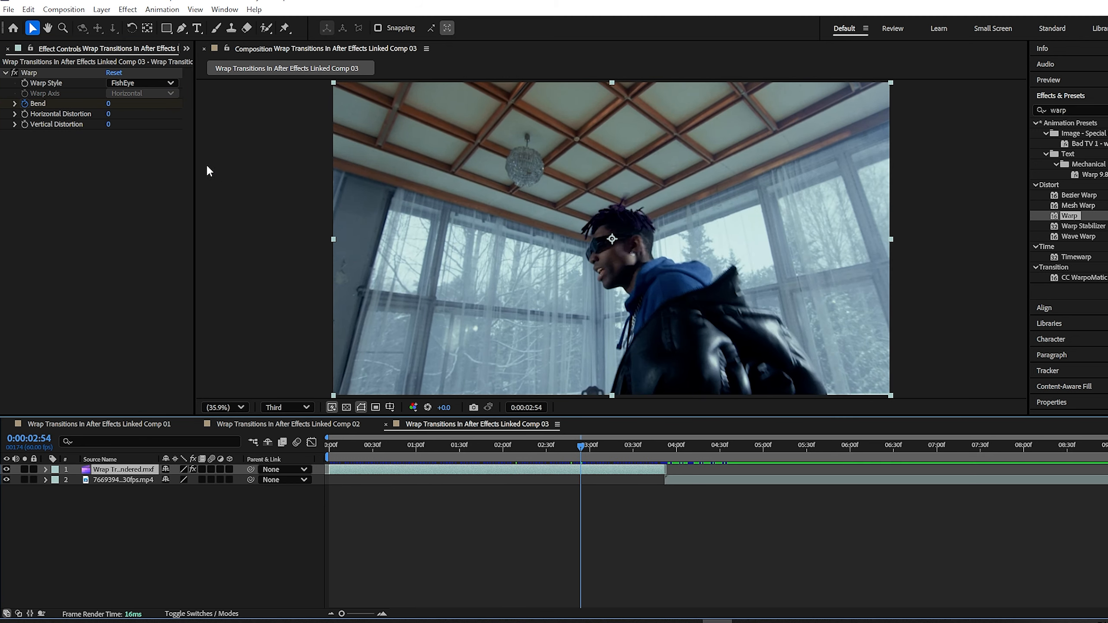
text(90)
key(Return)
drag(587, 445, 664, 449)
click(114, 105)
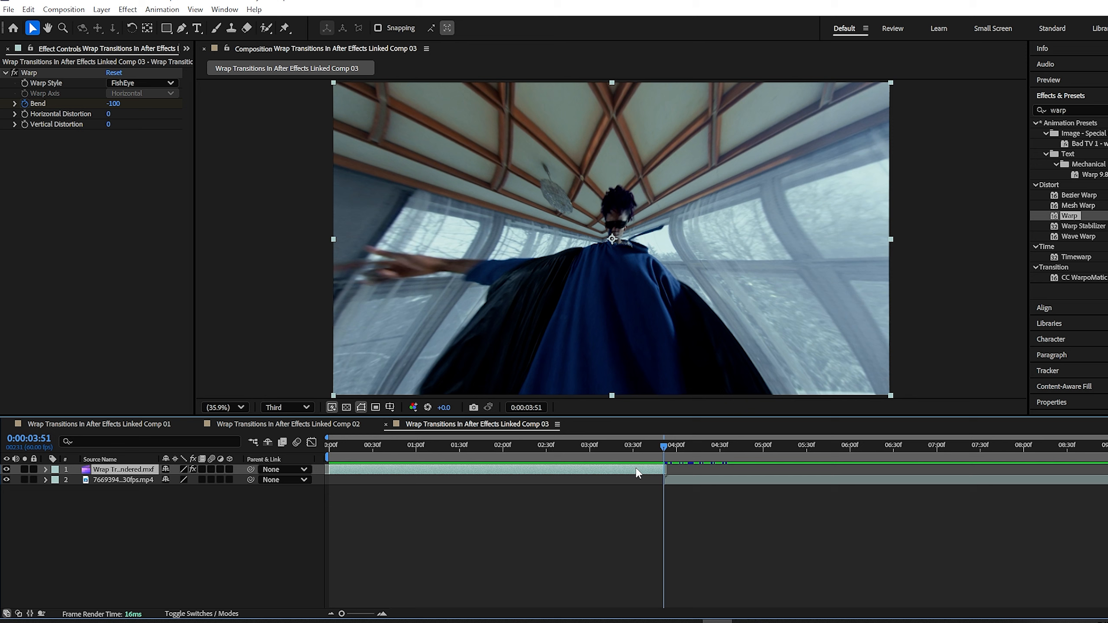
Apply Easy Ease to the first clip's three Bend keyframes
click(637, 474)
key(u)
drag(505, 521, 577, 488)
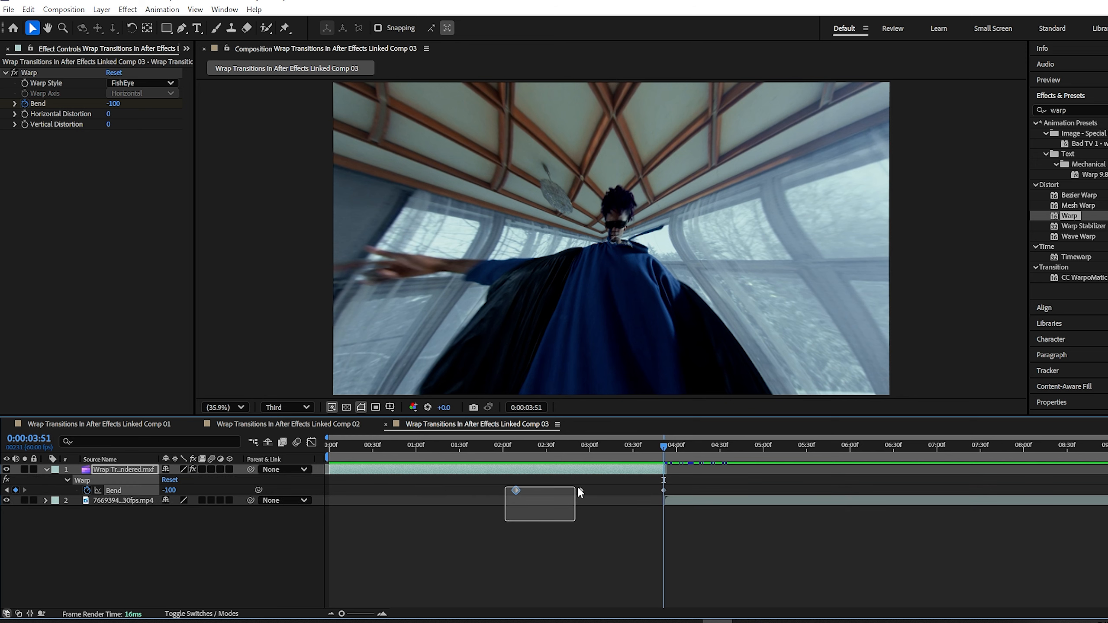
drag(666, 486, 665, 488)
right_click(665, 488)
mouse_move(703, 480)
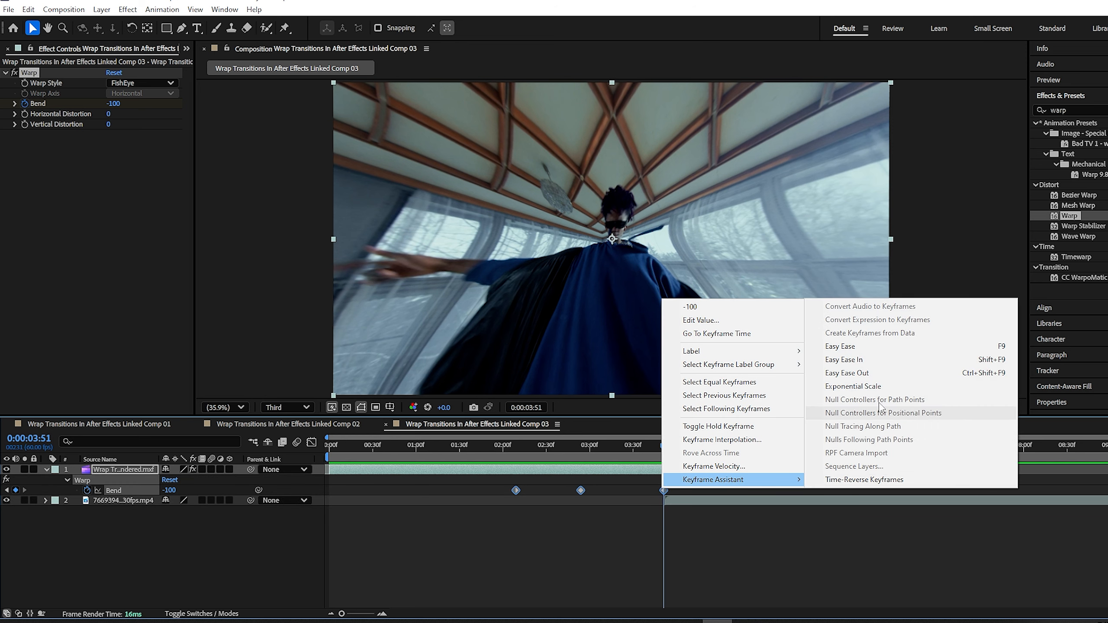
click(840, 346)
Sharpen the Bend curve's easing handles in the Graph Editor and enable motion blur on layer 1
click(312, 443)
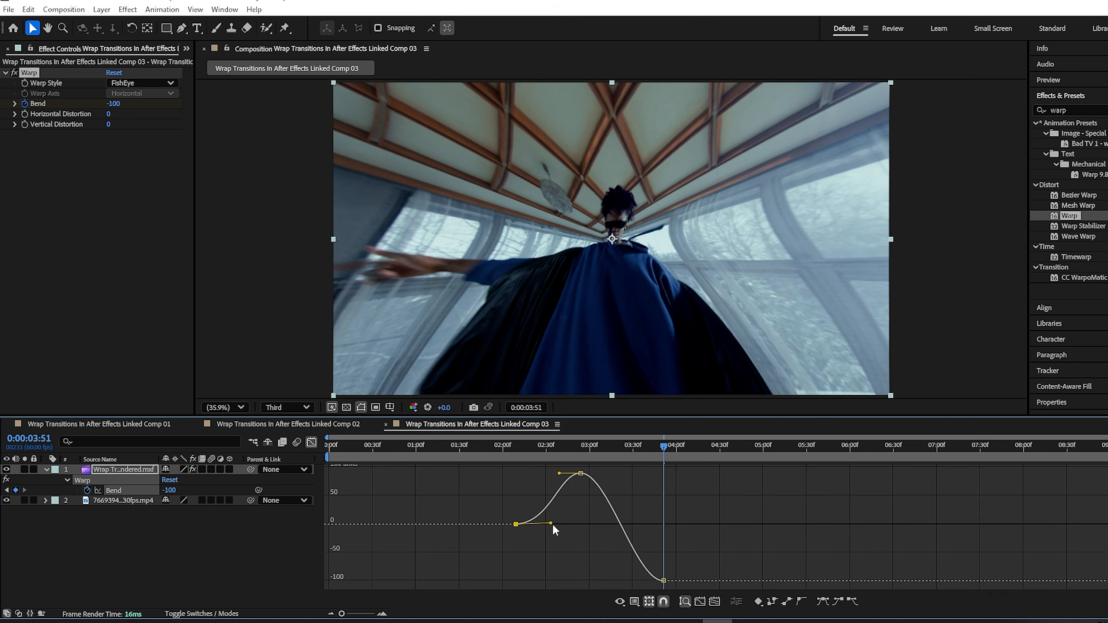
drag(559, 473, 541, 474)
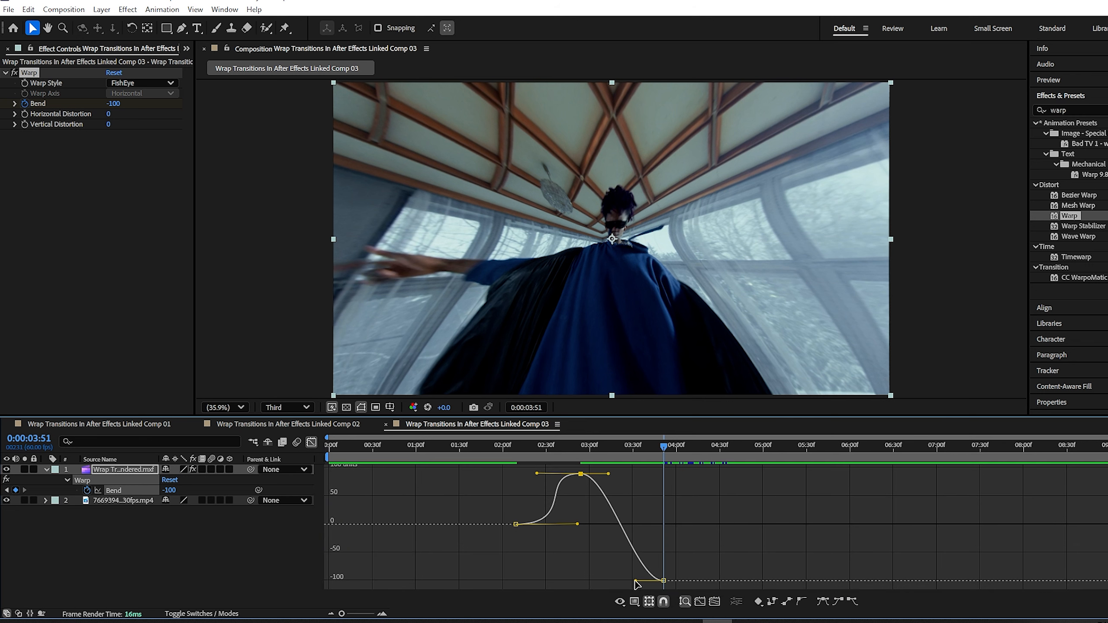
drag(636, 581, 593, 579)
click(211, 472)
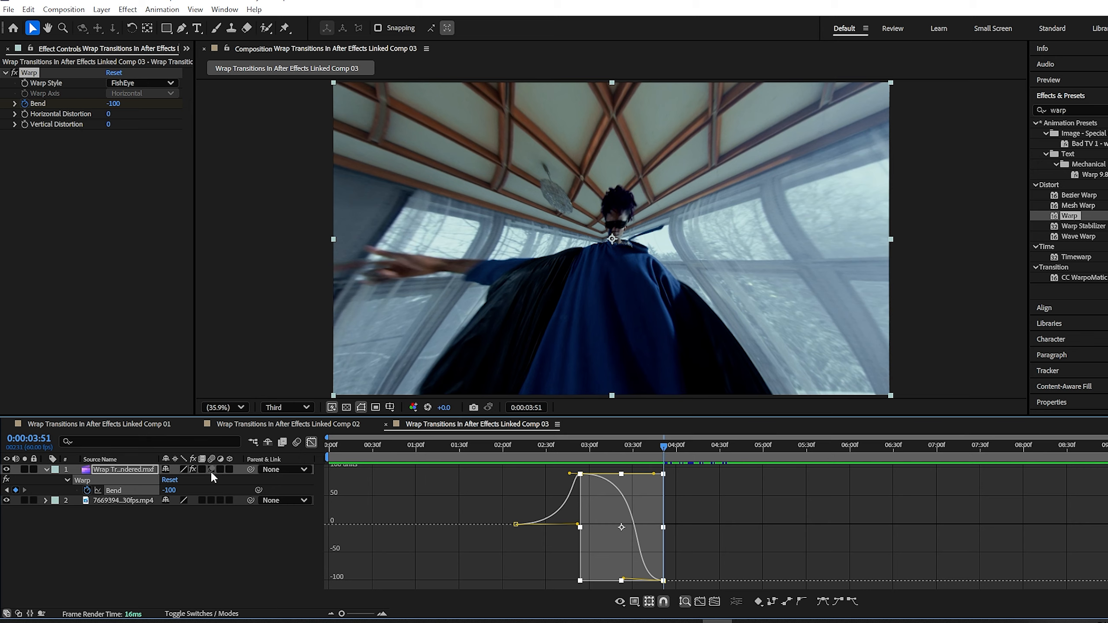
click(211, 470)
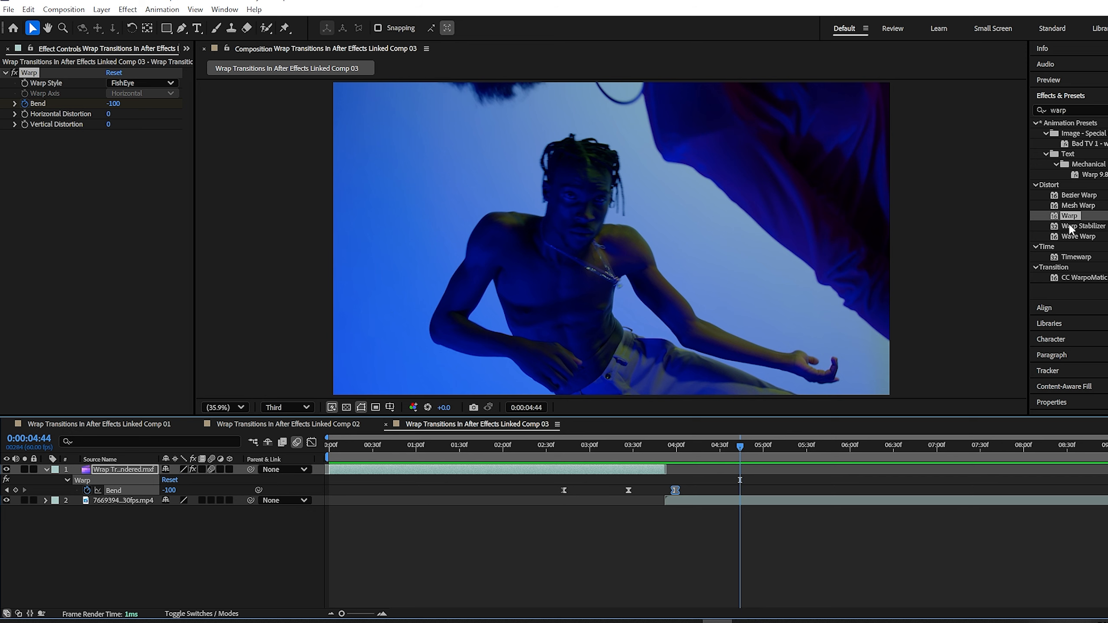
Apply a FishEye Warp to the second clip and keyframe its Bend from -100 to 0
drag(1070, 216, 768, 505)
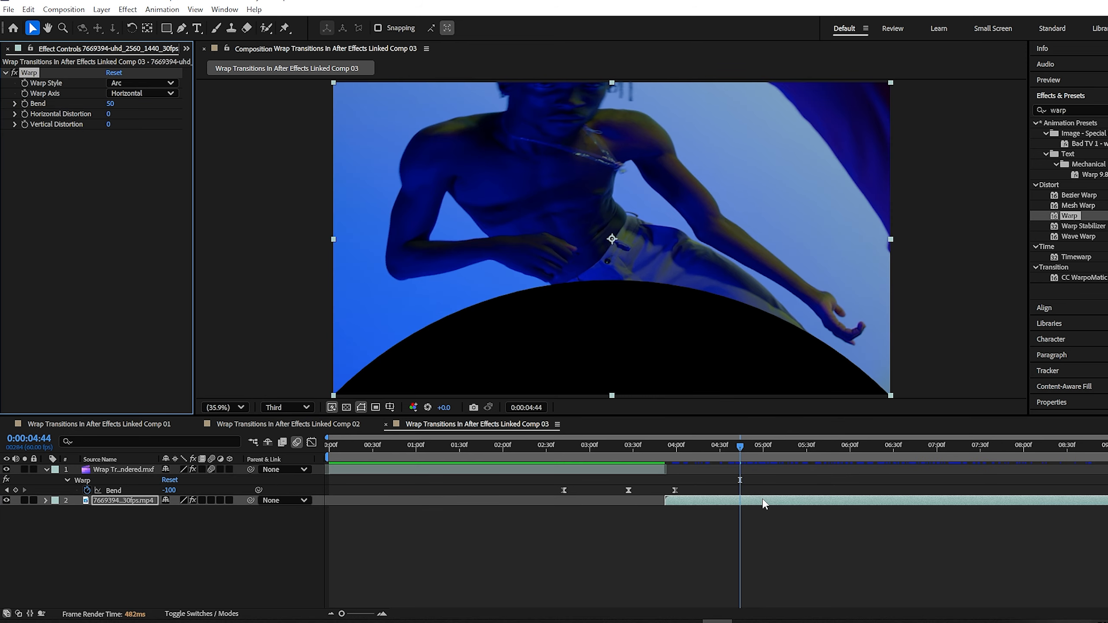
click(142, 83)
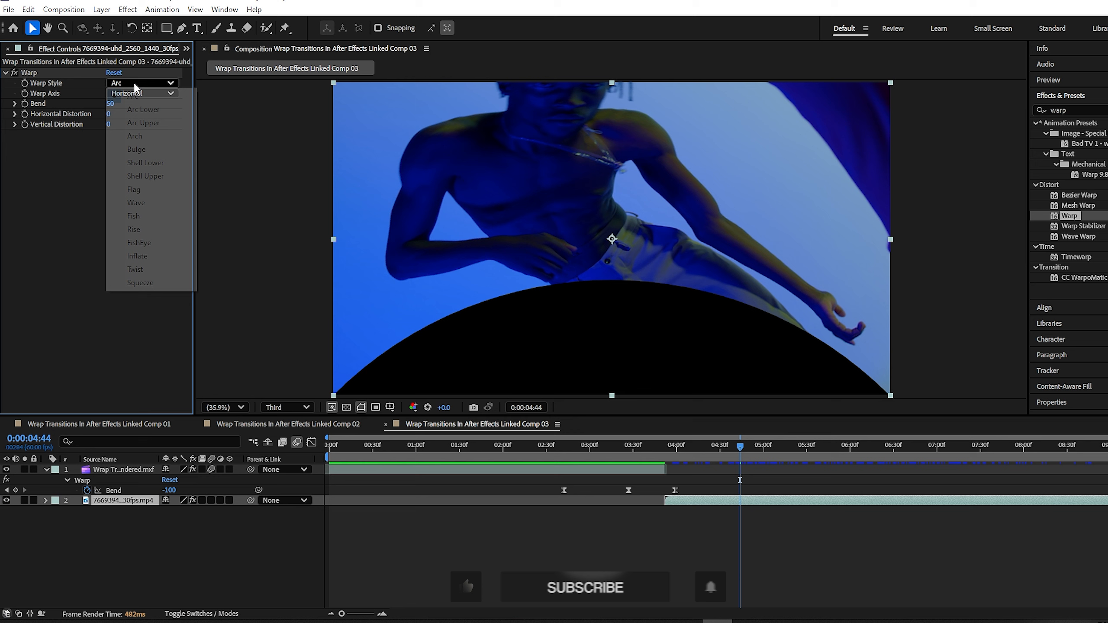
click(147, 250)
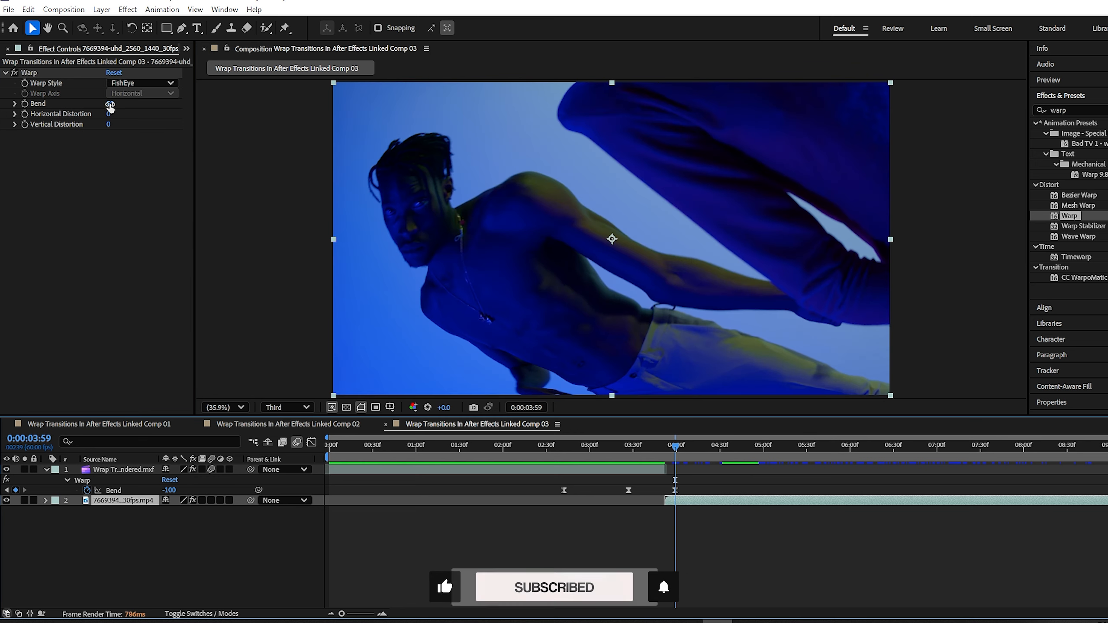
drag(110, 104, 10, 109)
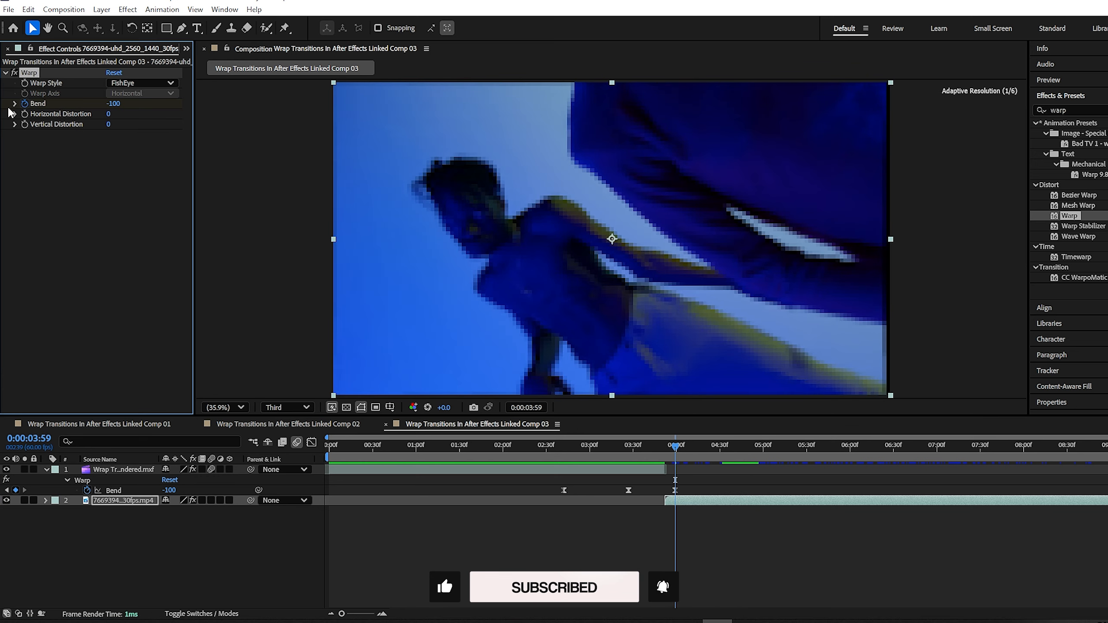
click(24, 103)
drag(678, 448, 707, 450)
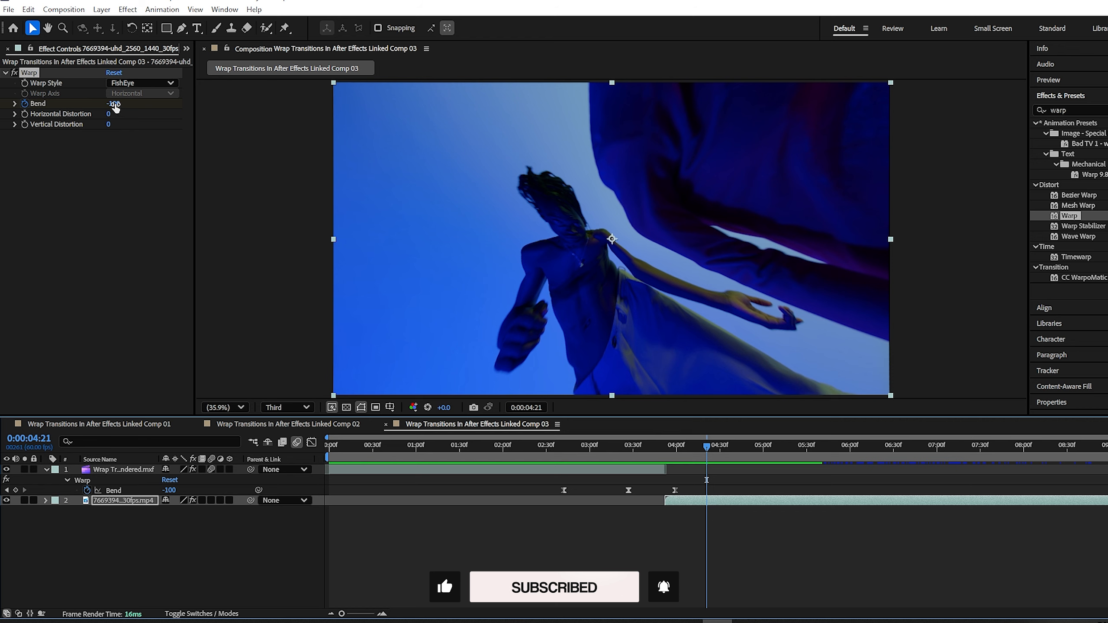
click(115, 104)
text(0)
click(125, 142)
Easy Ease both Bend keyframes, steepen the curve in the Graph Editor, and enable motion blur
key(u)
drag(730, 549, 657, 516)
right_click(675, 522)
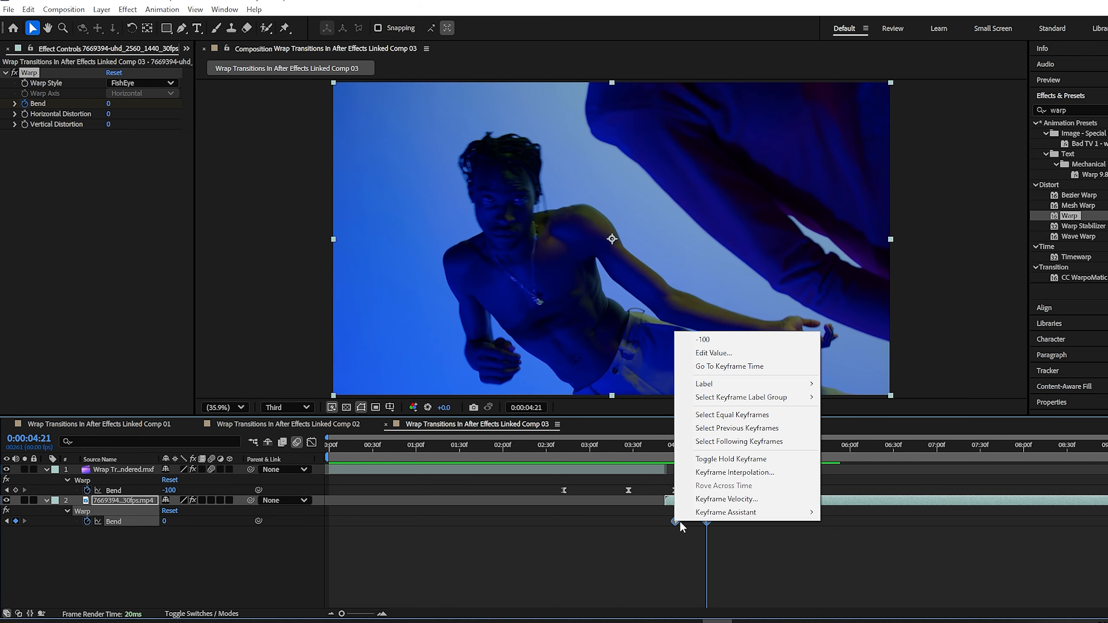
mouse_move(726, 513)
click(866, 382)
click(312, 443)
drag(697, 473, 701, 476)
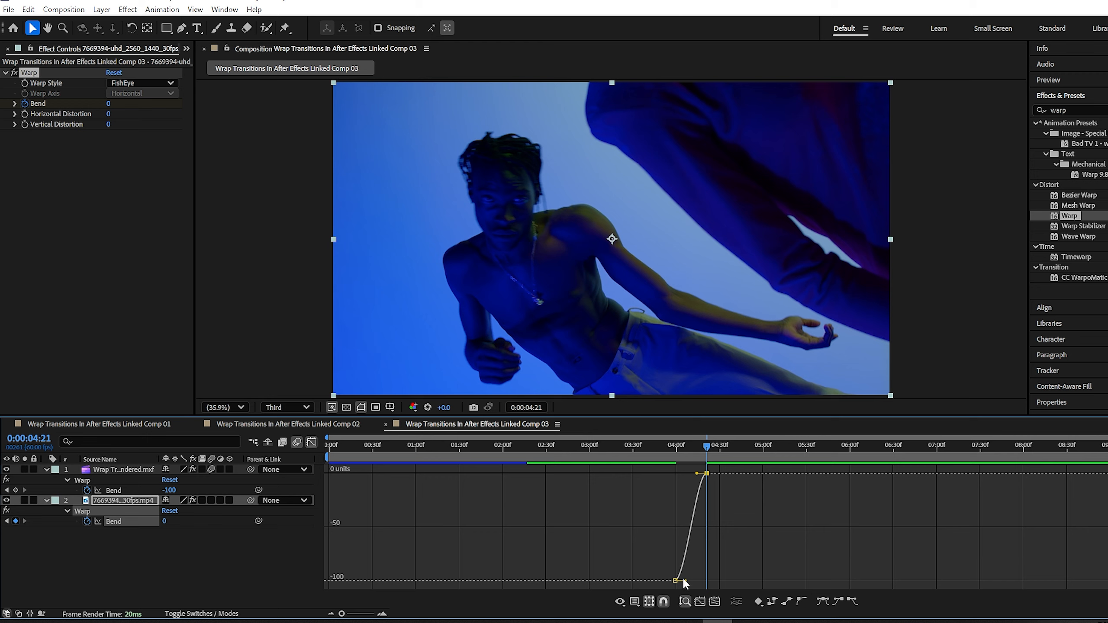
drag(683, 580, 706, 581)
click(311, 443)
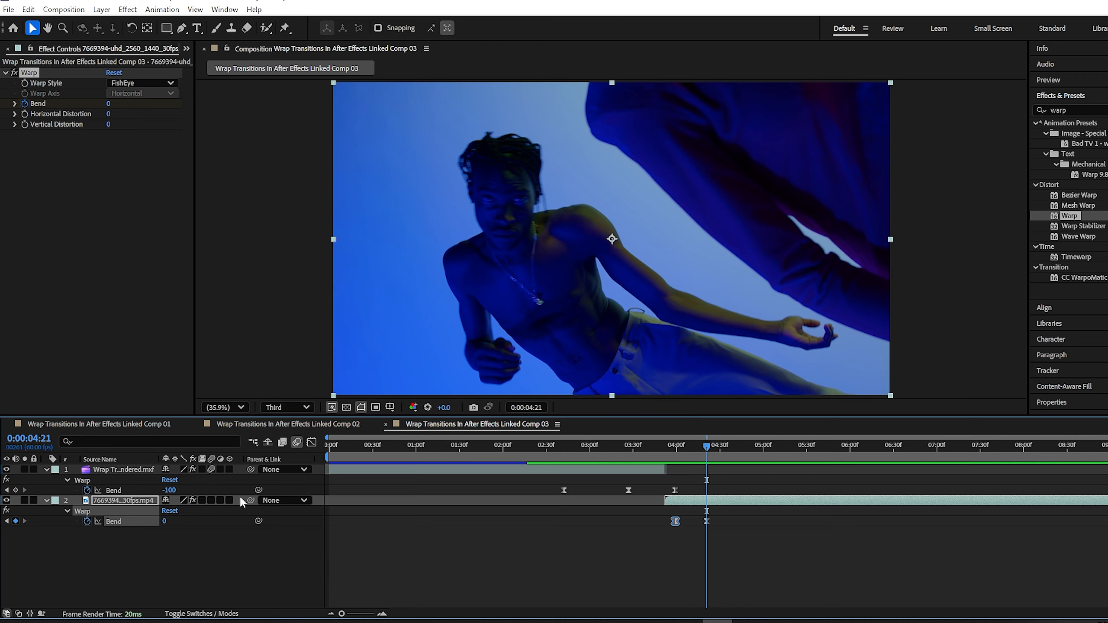
click(211, 500)
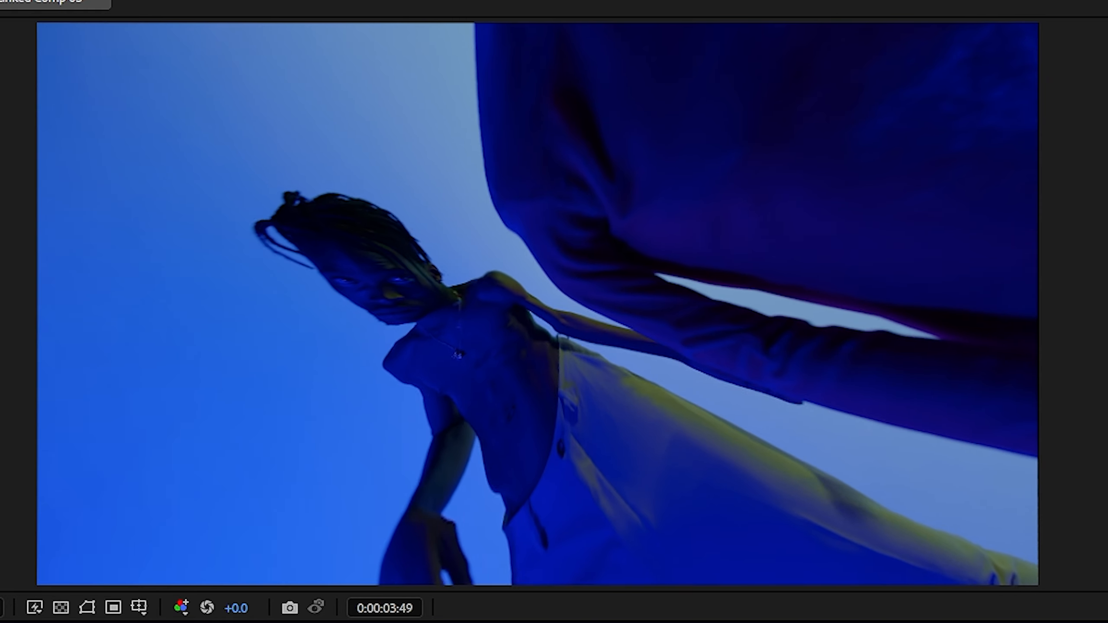
Add a new adjustment layer trimmed to end around 4:13
right_click(260, 574)
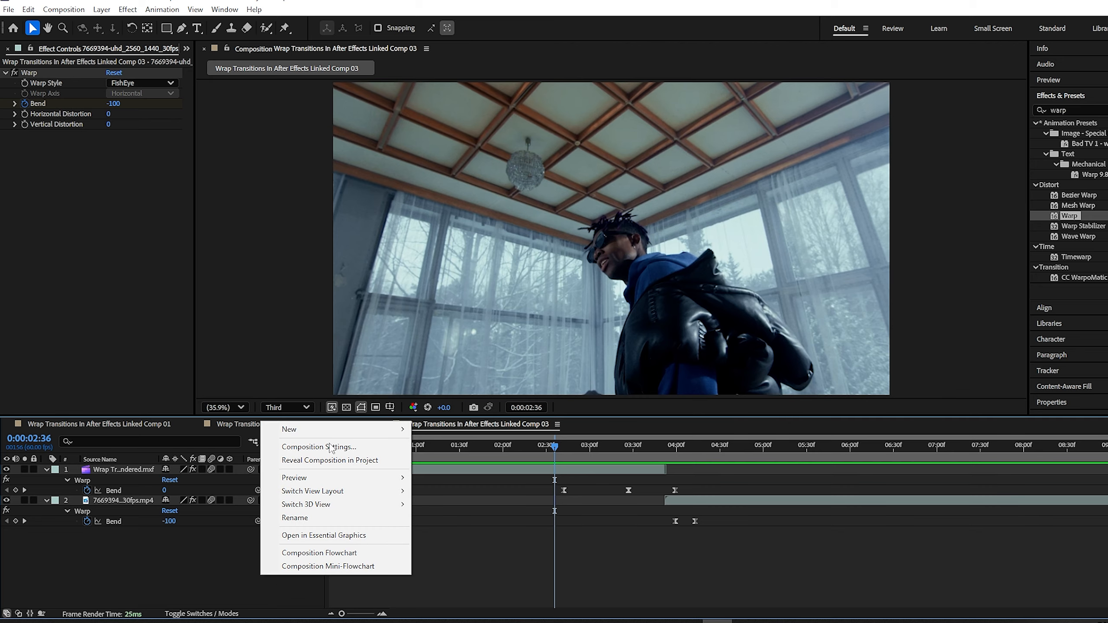
mouse_move(289, 429)
click(450, 529)
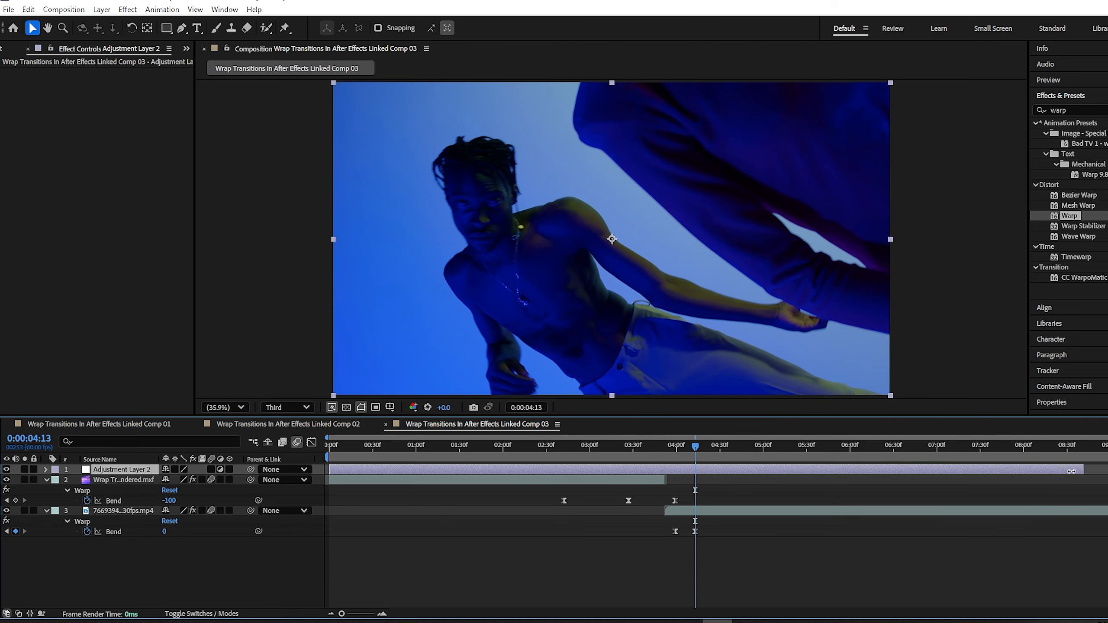
drag(1072, 472, 701, 466)
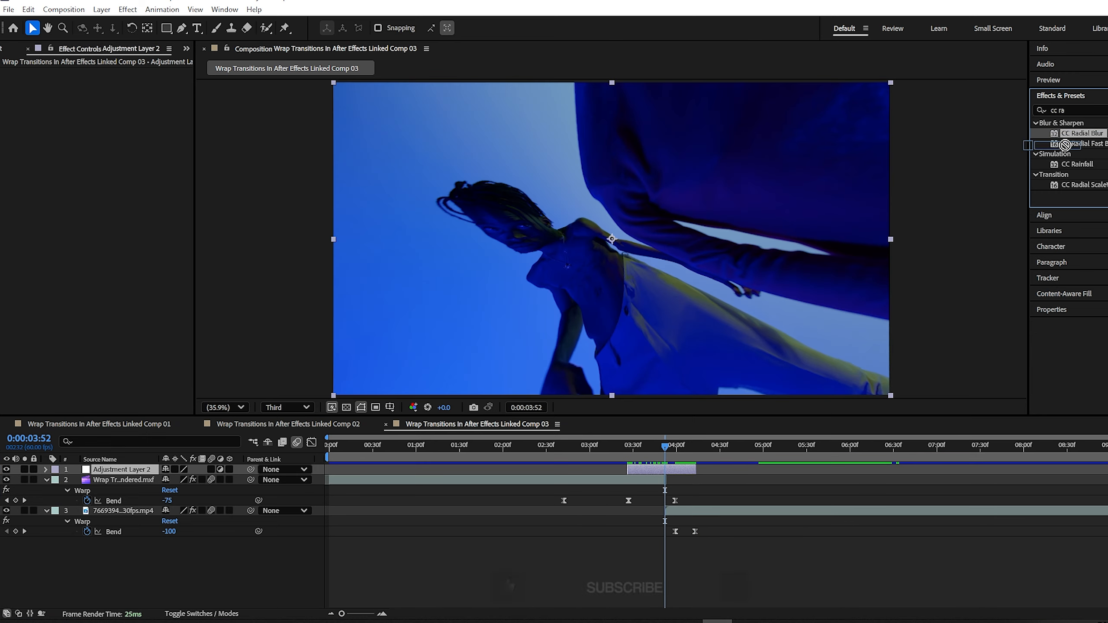
Apply CC Radial Blur to the adjustment layer with Type set to Centered Zoom
drag(1082, 133, 675, 471)
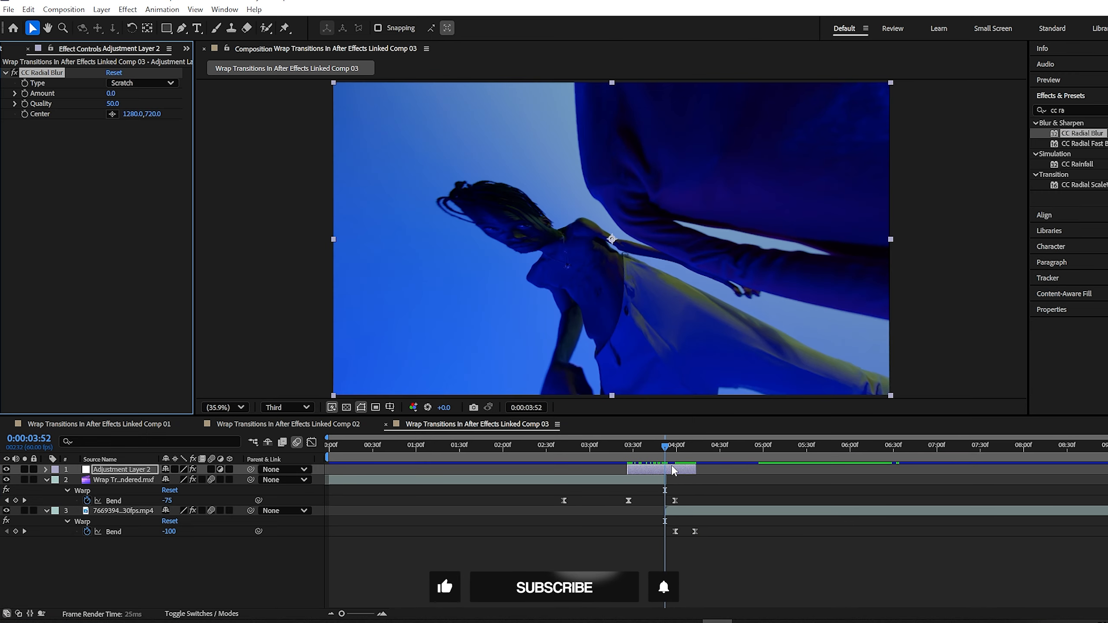
click(134, 83)
click(138, 124)
Keyframe the blur Amount at 93, then set it to 0 at 3:27
drag(134, 93, 170, 93)
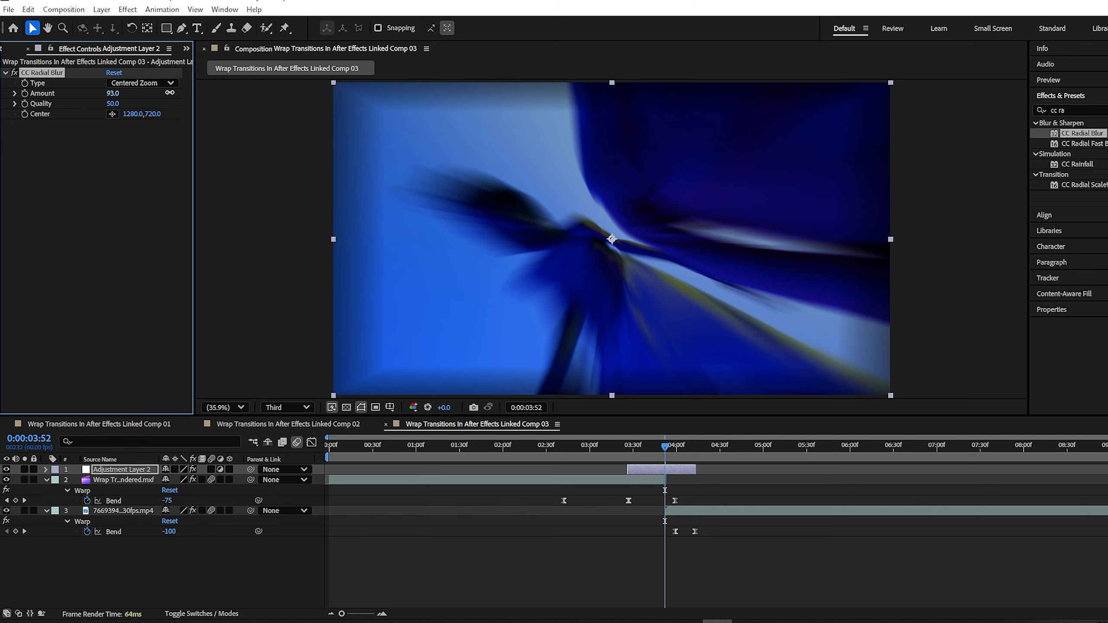
click(24, 94)
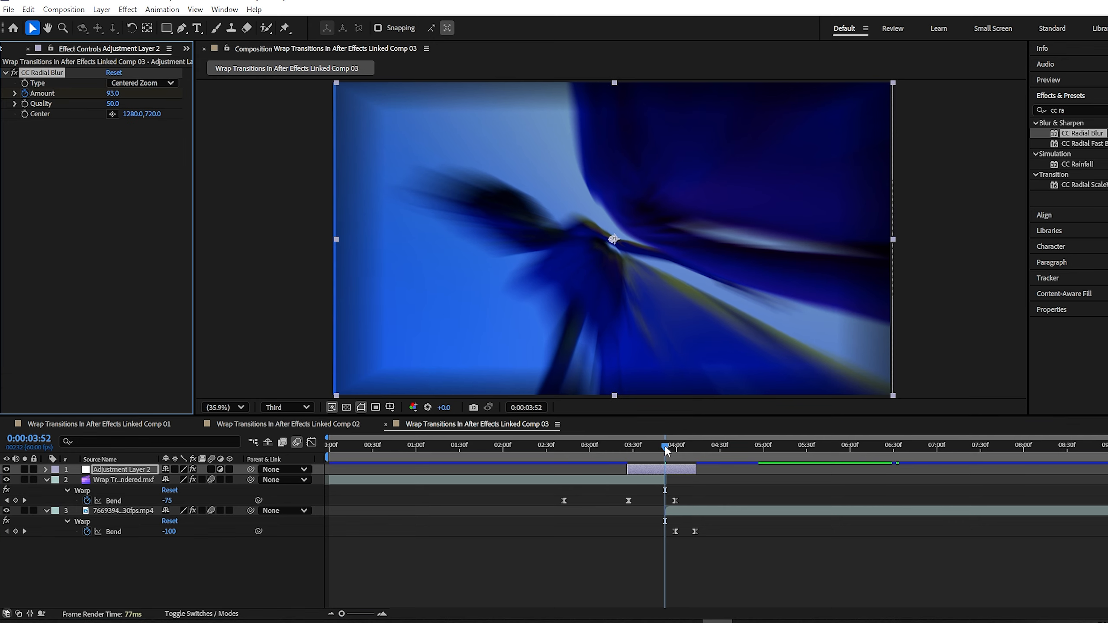
drag(665, 449, 695, 458)
click(113, 93)
text(0)
key(Return)
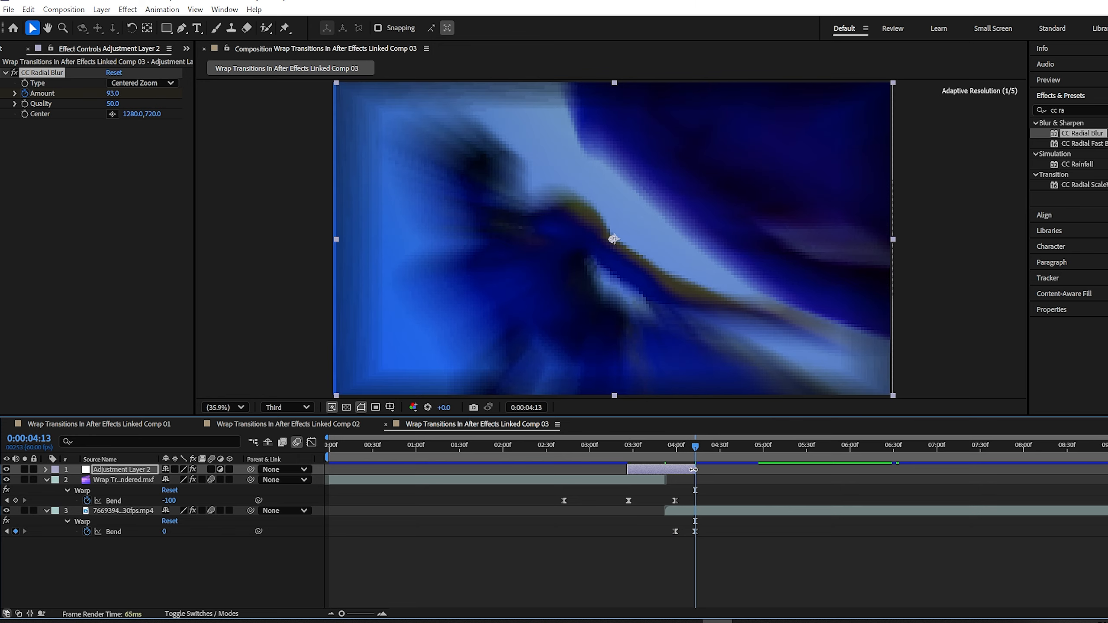